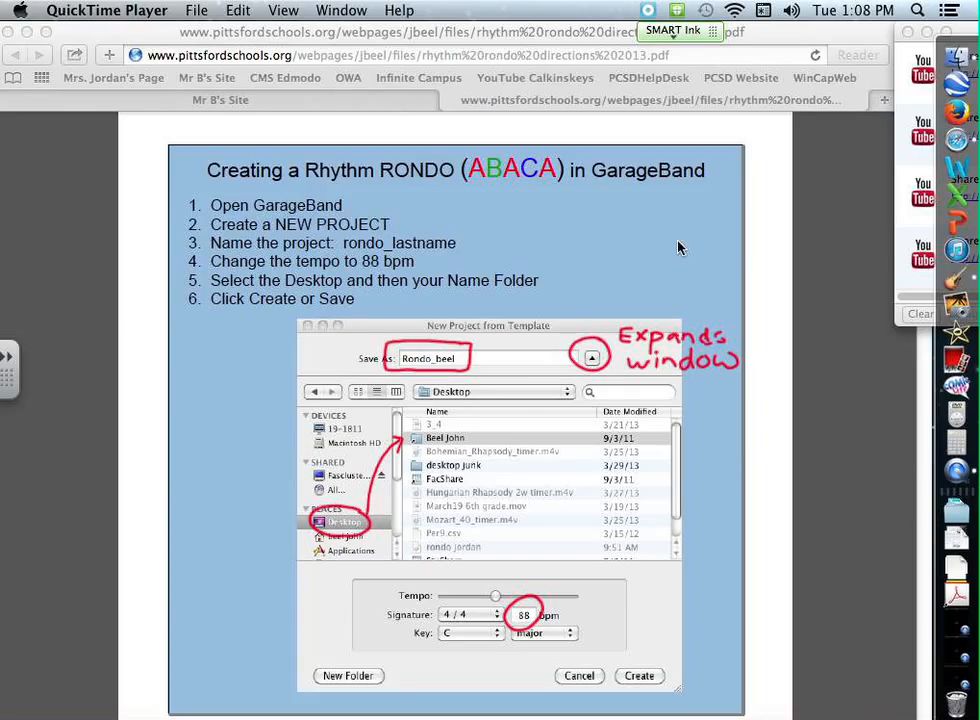
Switch to GarageBand, start a new project, and name it "rondo_" followed by the author's last name
click(626, 255)
drag(336, 155, 219, 228)
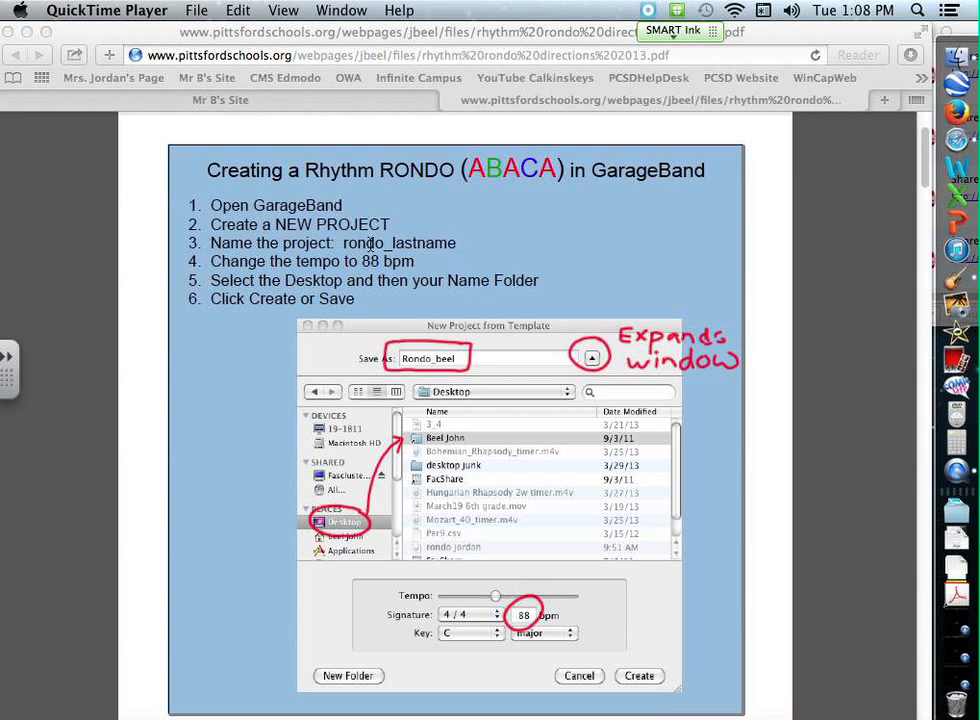
click(955, 285)
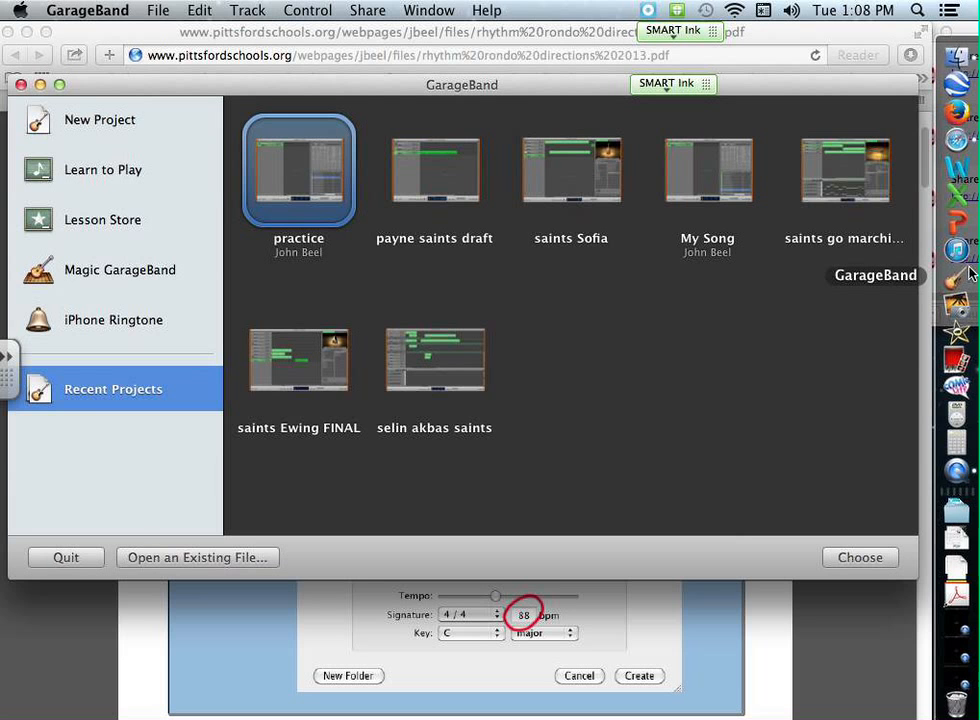
click(101, 119)
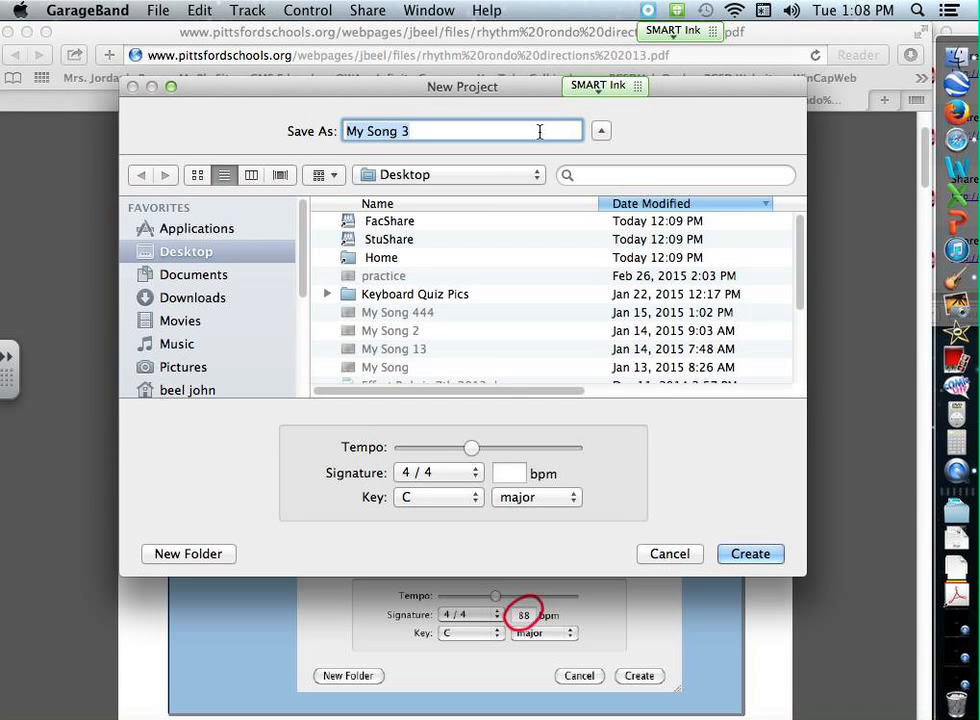
text(rond)
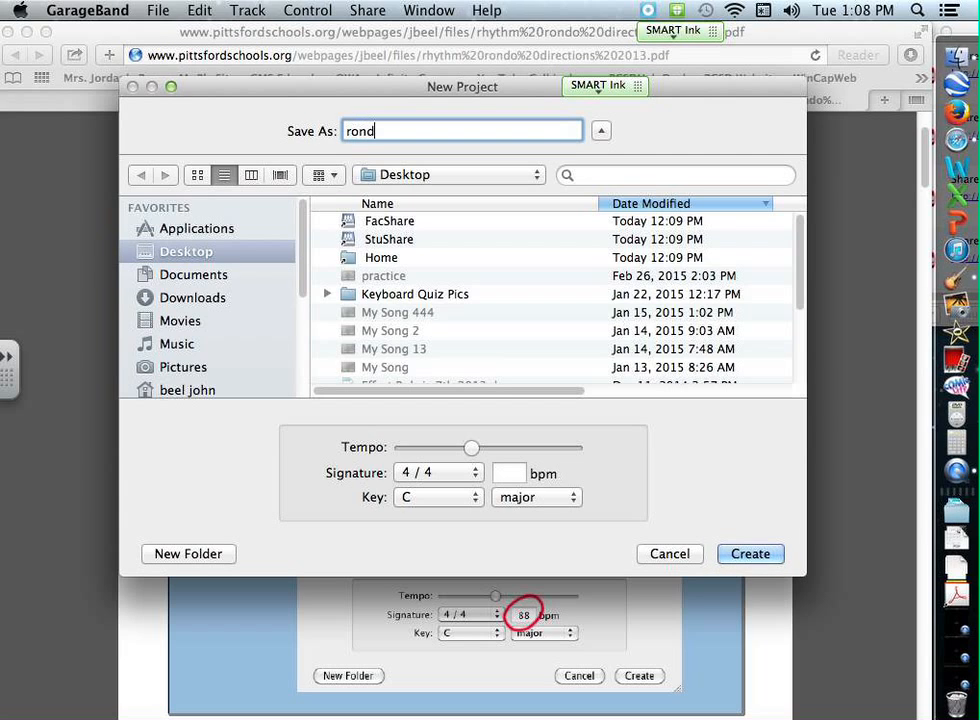
text(o_b)
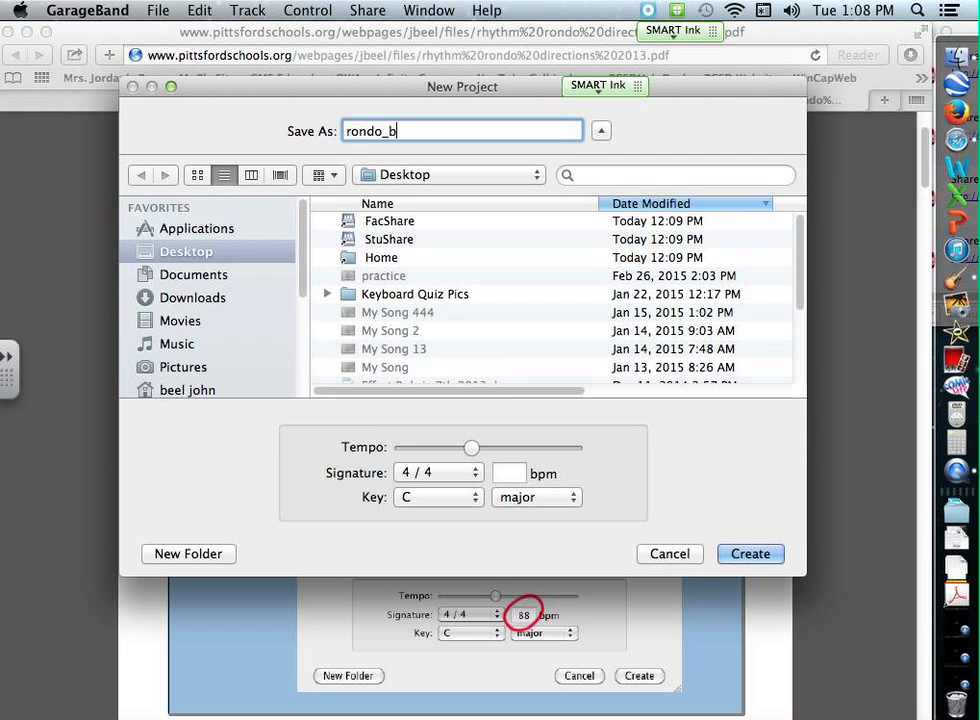
text(eel)
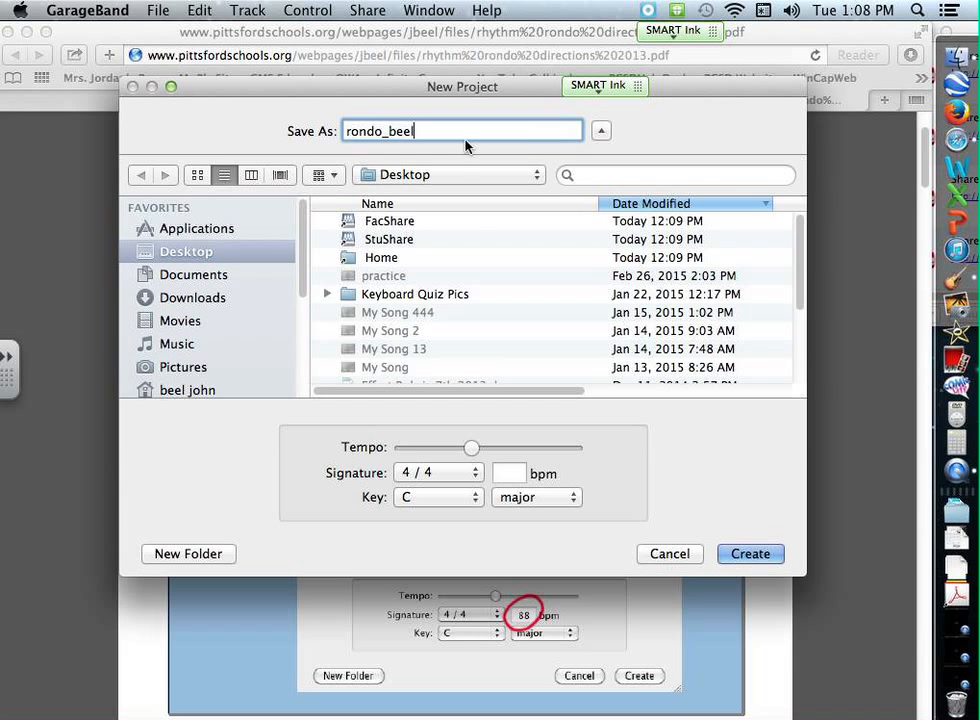
Check the PDF directions in Safari, return to GarageBand, and choose the Home folder on the Desktop as the save location
click(849, 376)
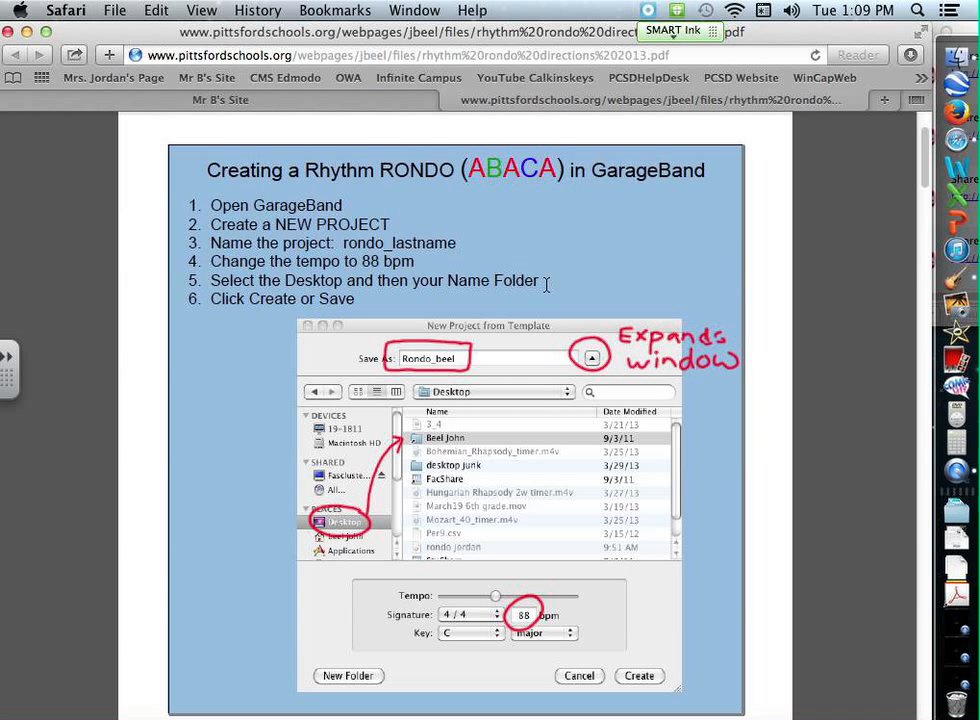
click(955, 283)
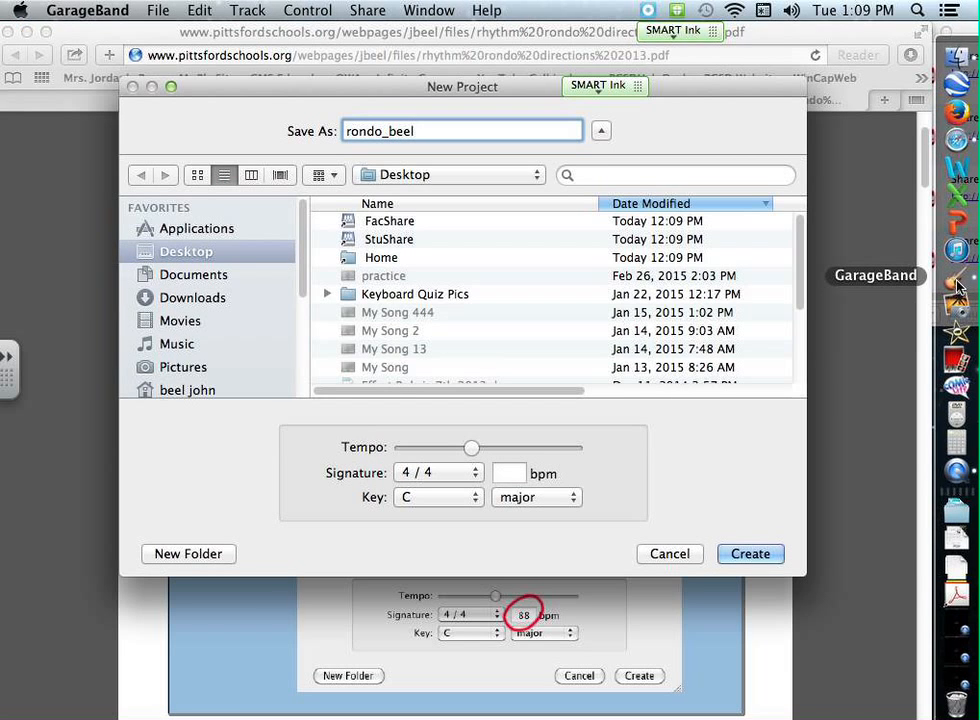
click(205, 253)
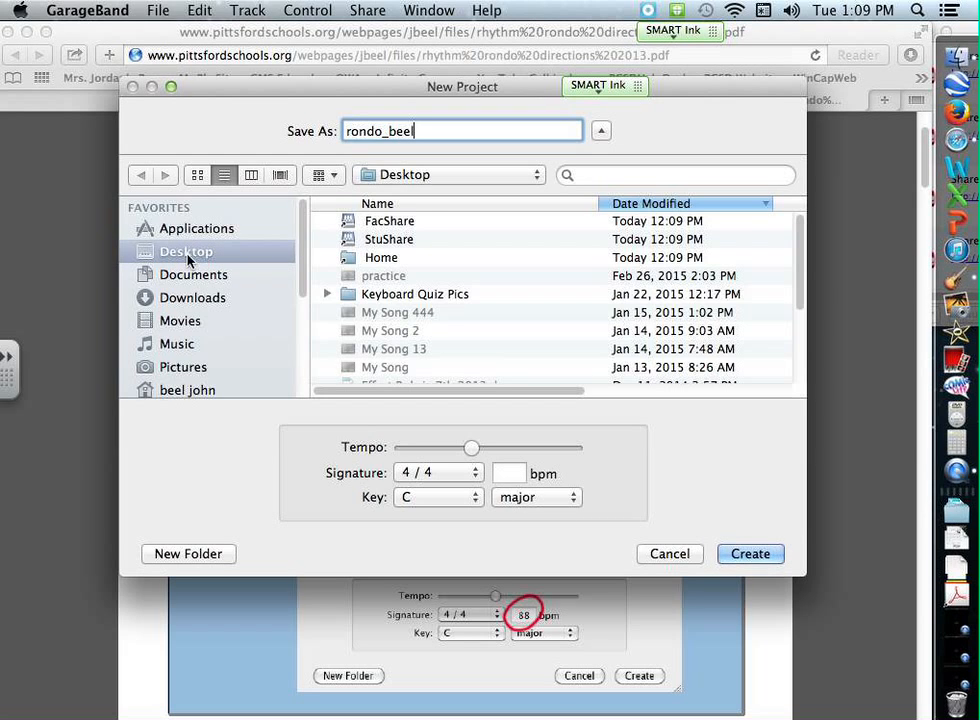
click(394, 260)
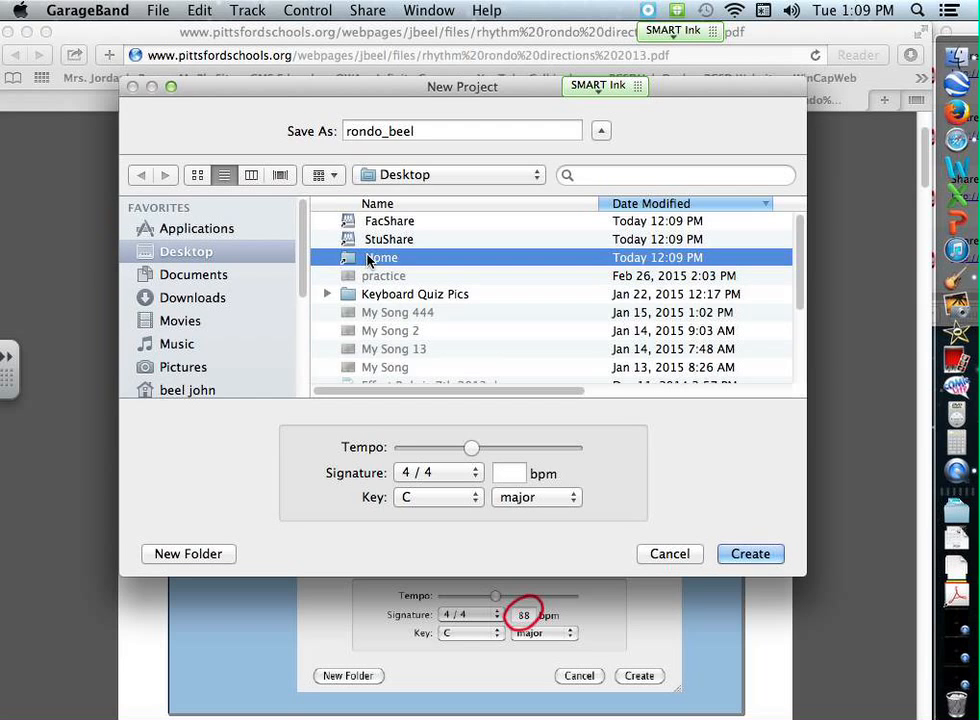
Set the project tempo to 88 bpm and create the project in the chosen folder
click(514, 471)
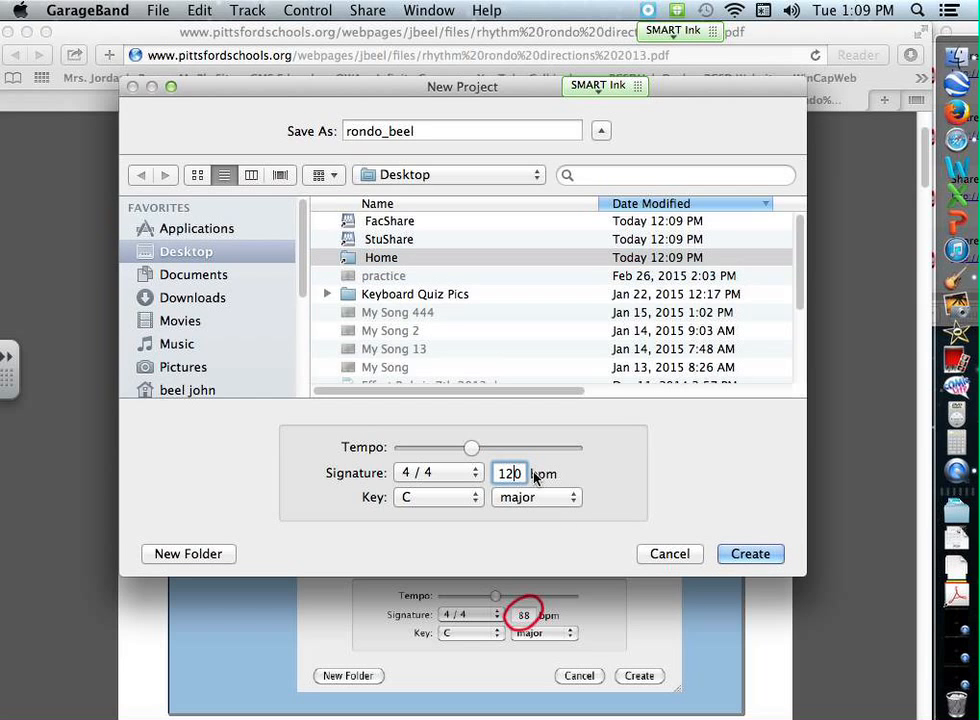
double_click(522, 475)
text(88)
click(757, 553)
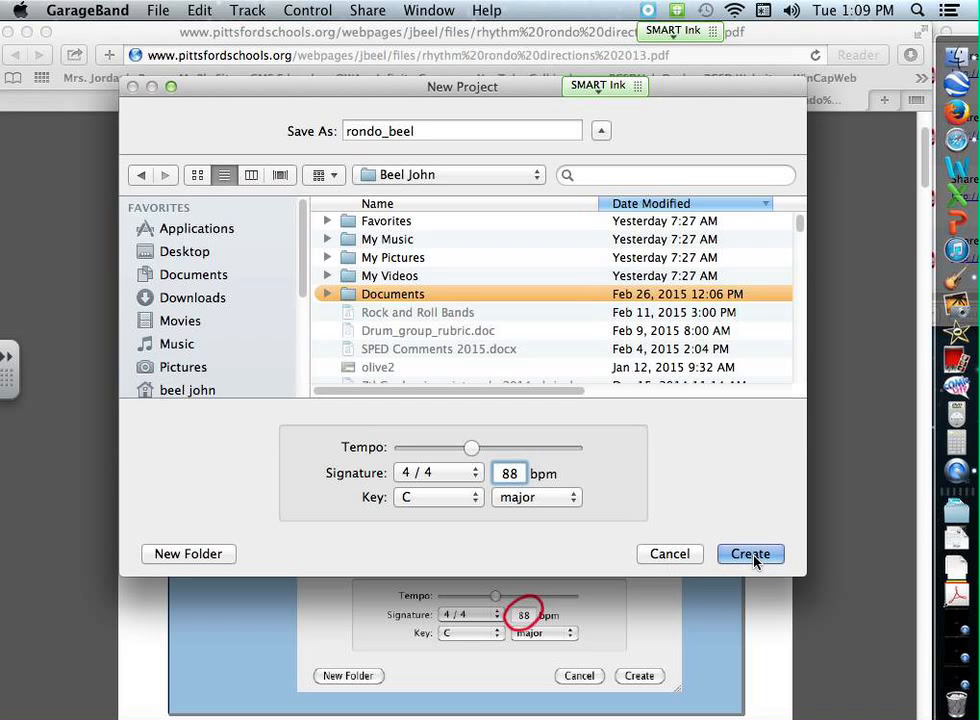
click(751, 554)
Switch to the directions PDF in Safari and examine the caution page about GarageBand preferences and the cycle recording option
click(766, 580)
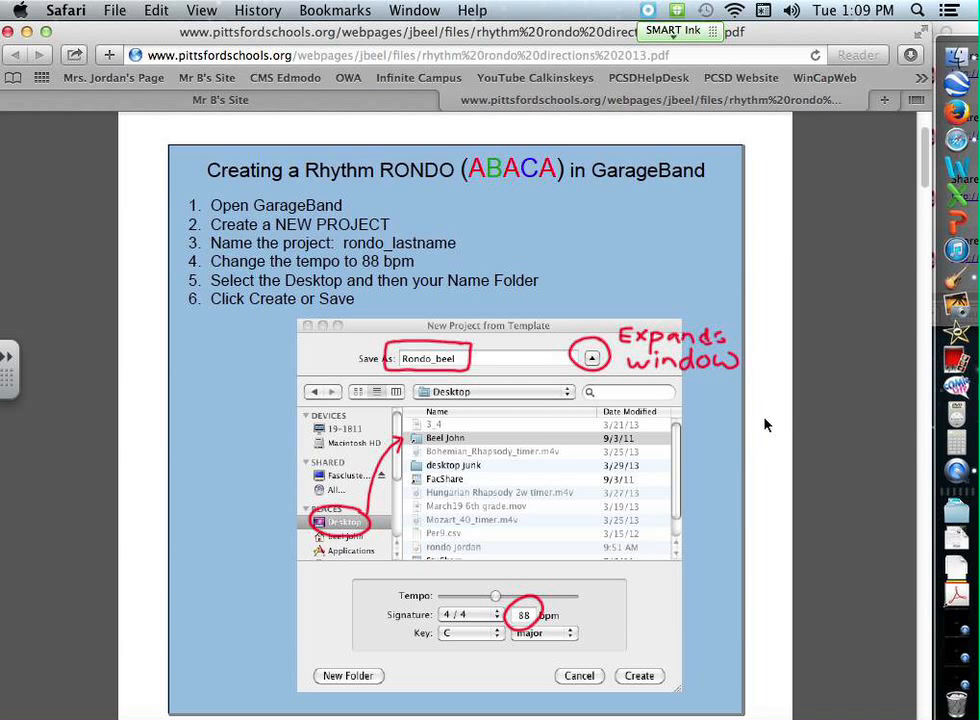
scroll(703, 453, down, 8)
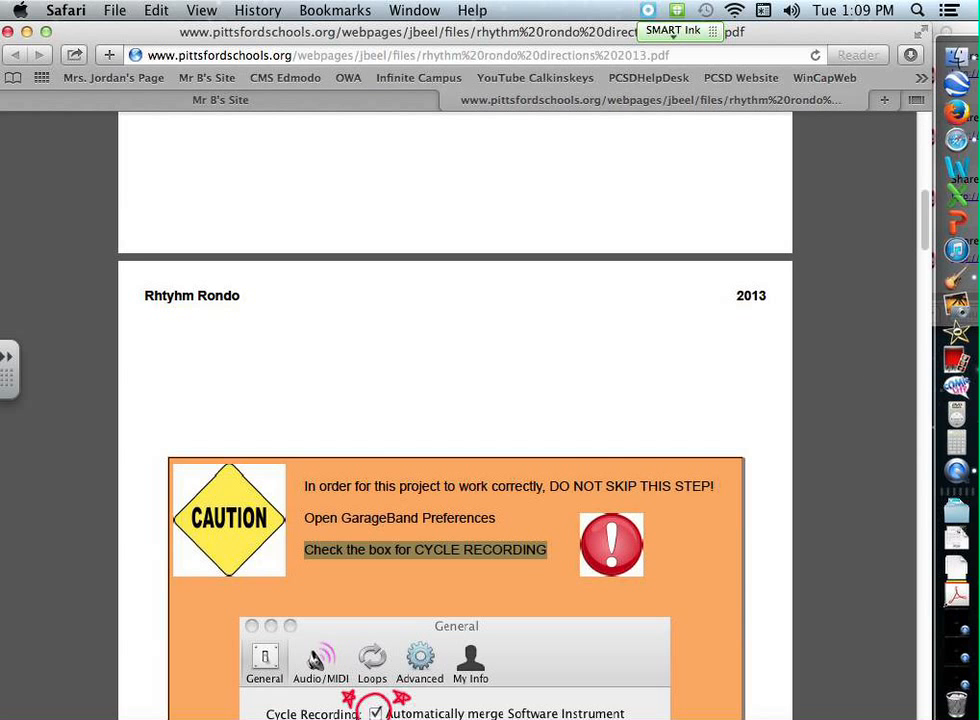
scroll(593, 359, down, 15)
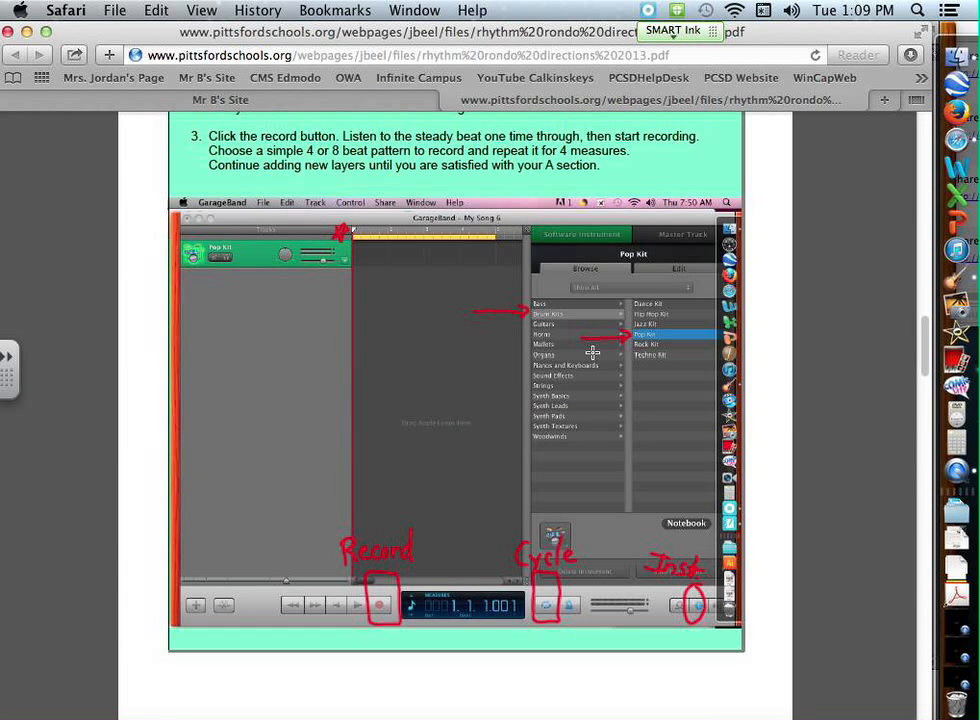
scroll(593, 352, up, 15)
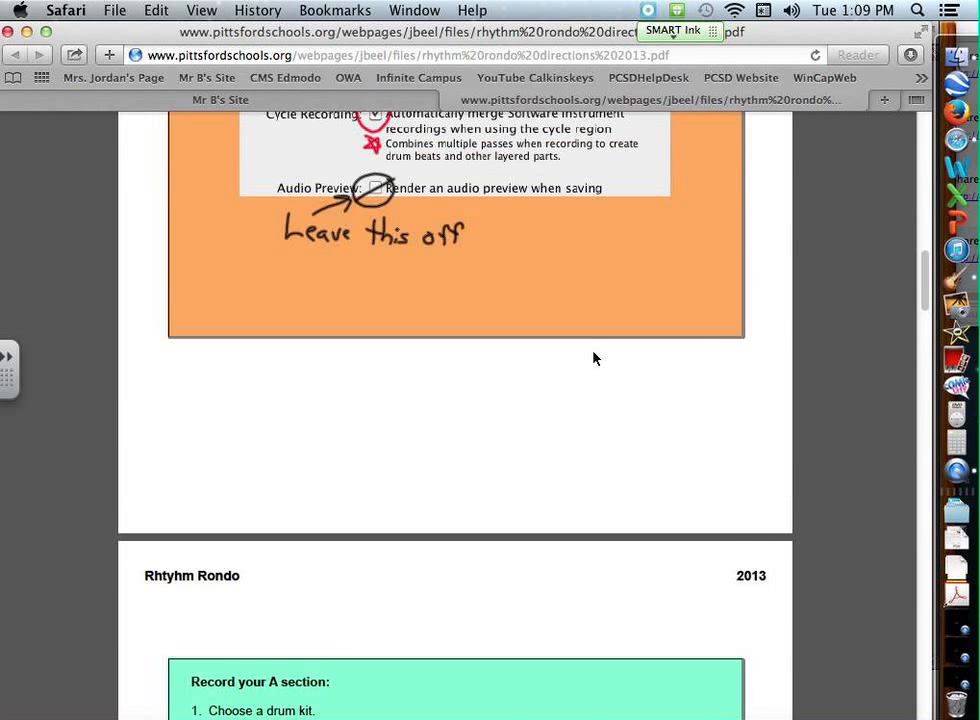
scroll(593, 352, up, 5)
scroll(593, 350, down, 2)
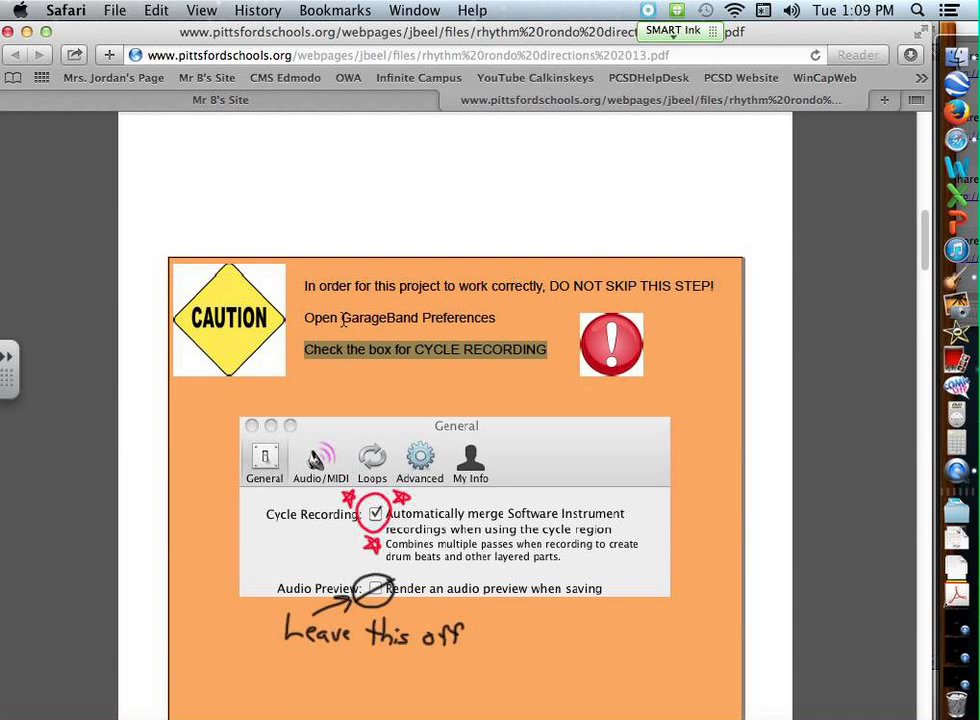
drag(343, 318, 494, 320)
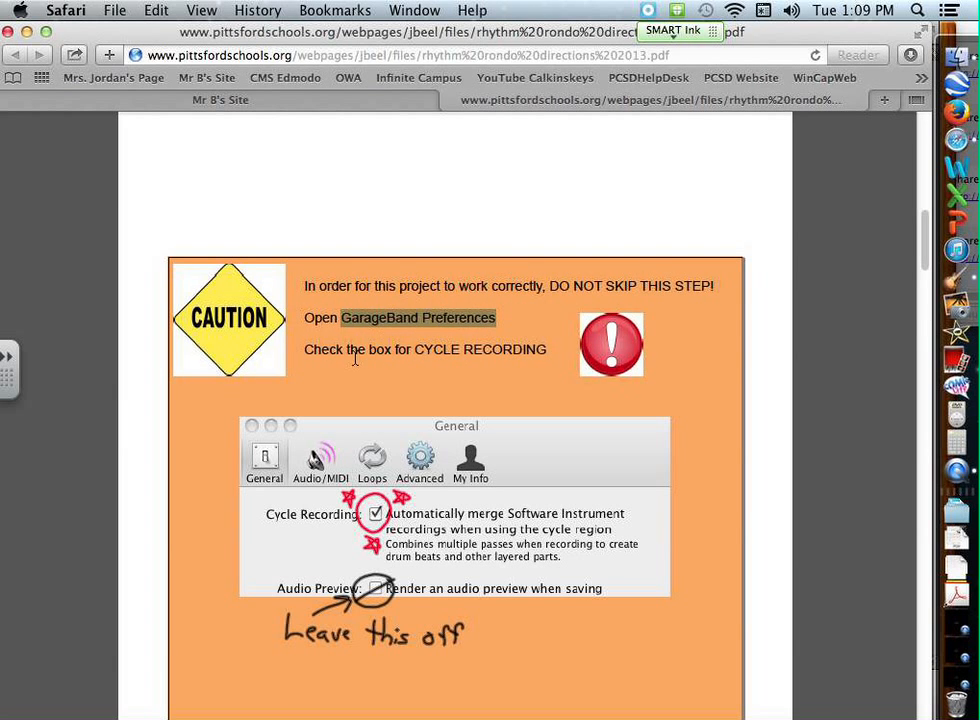
drag(347, 350, 540, 354)
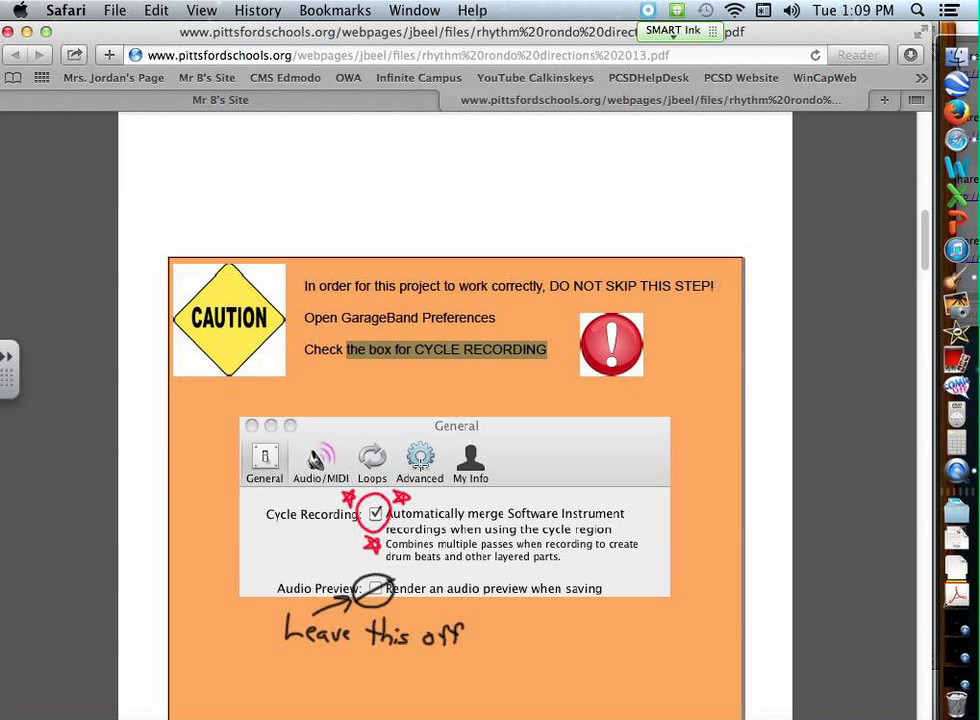
In GarageBand's general preferences, enable automatic merging of Software Instrument recordings in the cycle region and disable audio preview rendering when saving
click(957, 283)
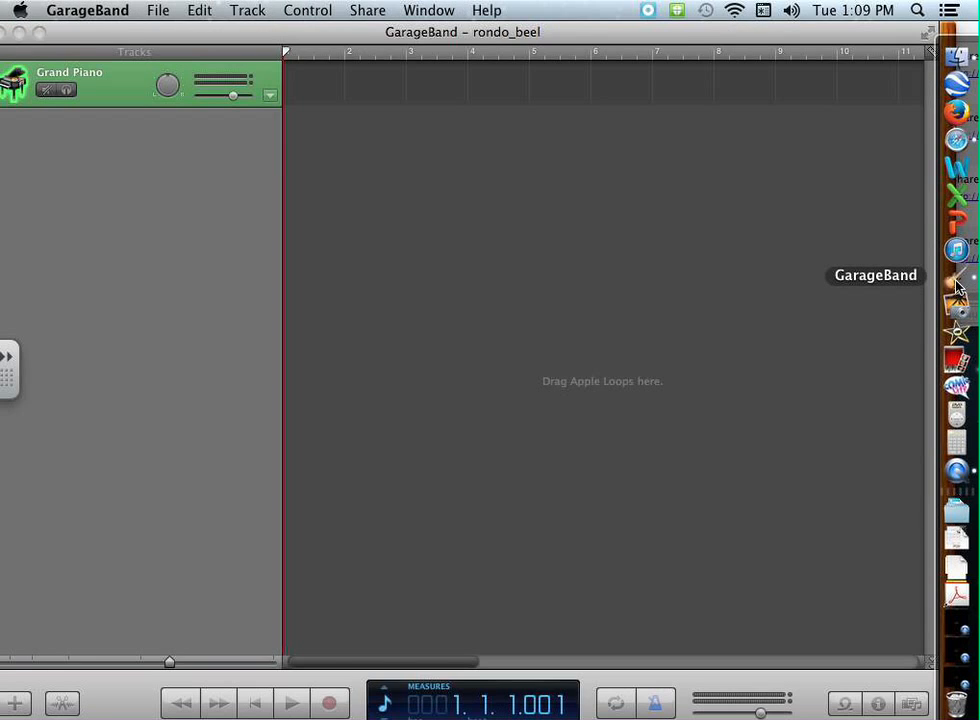
click(103, 9)
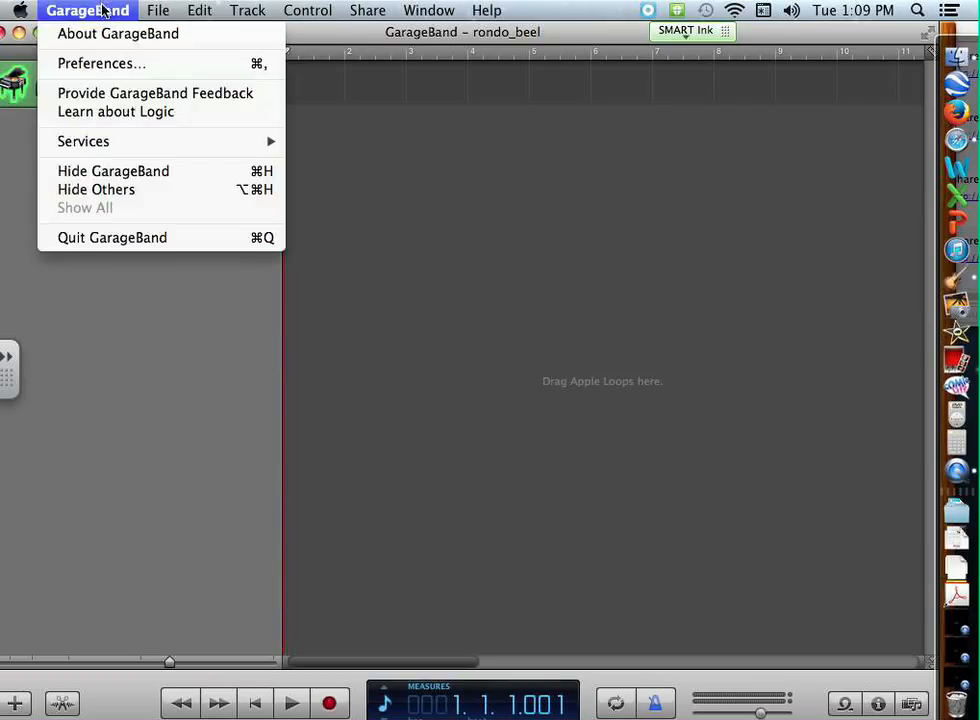
click(130, 66)
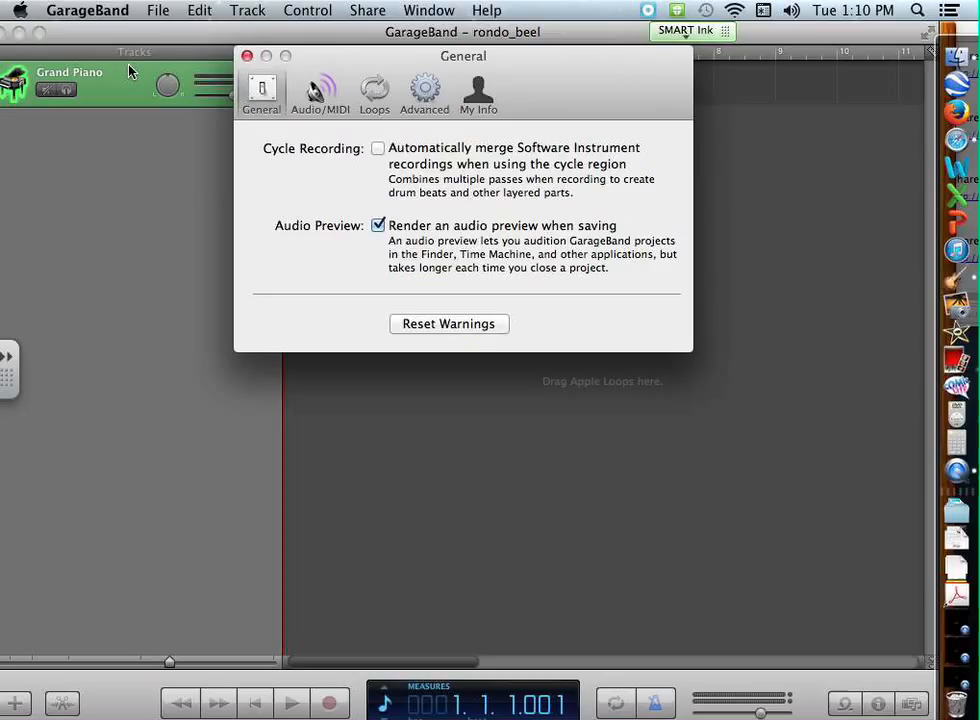
click(379, 149)
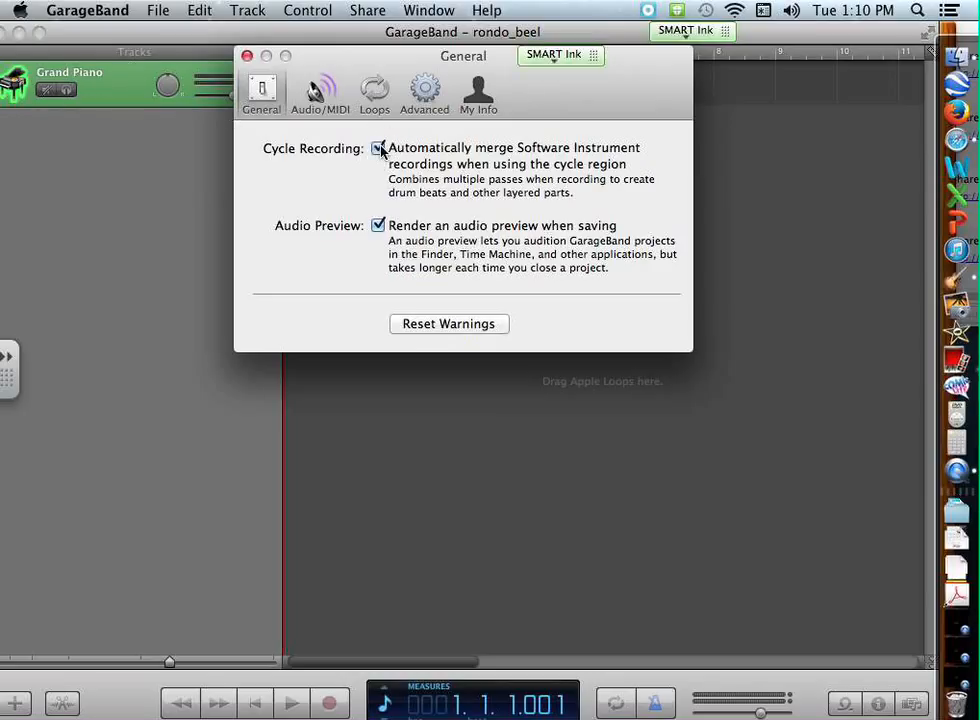
click(379, 227)
click(378, 148)
click(247, 57)
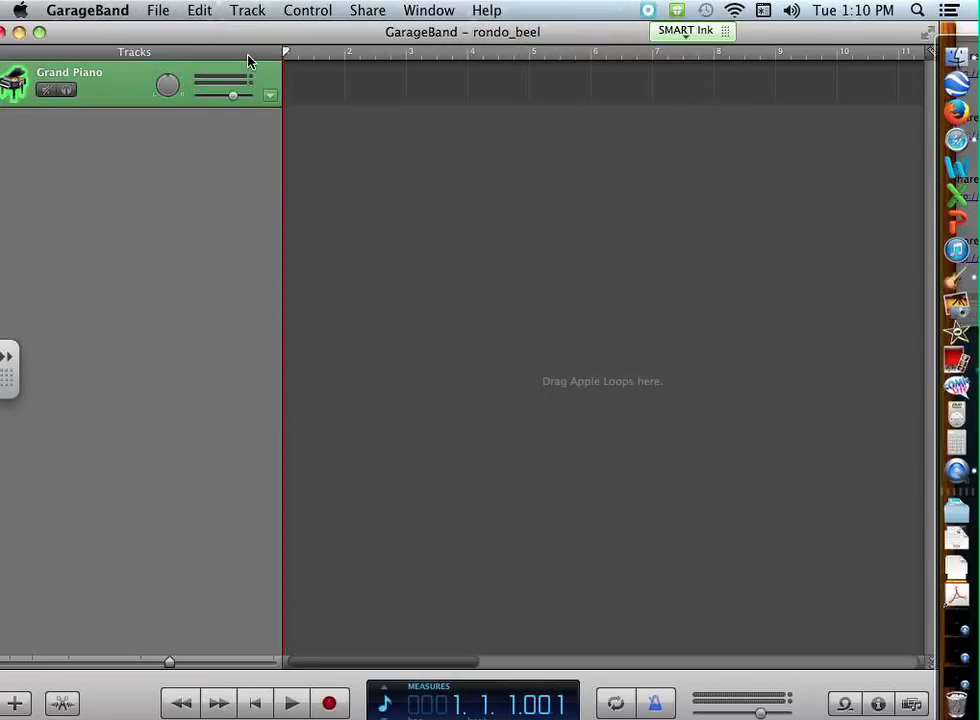
click(103, 12)
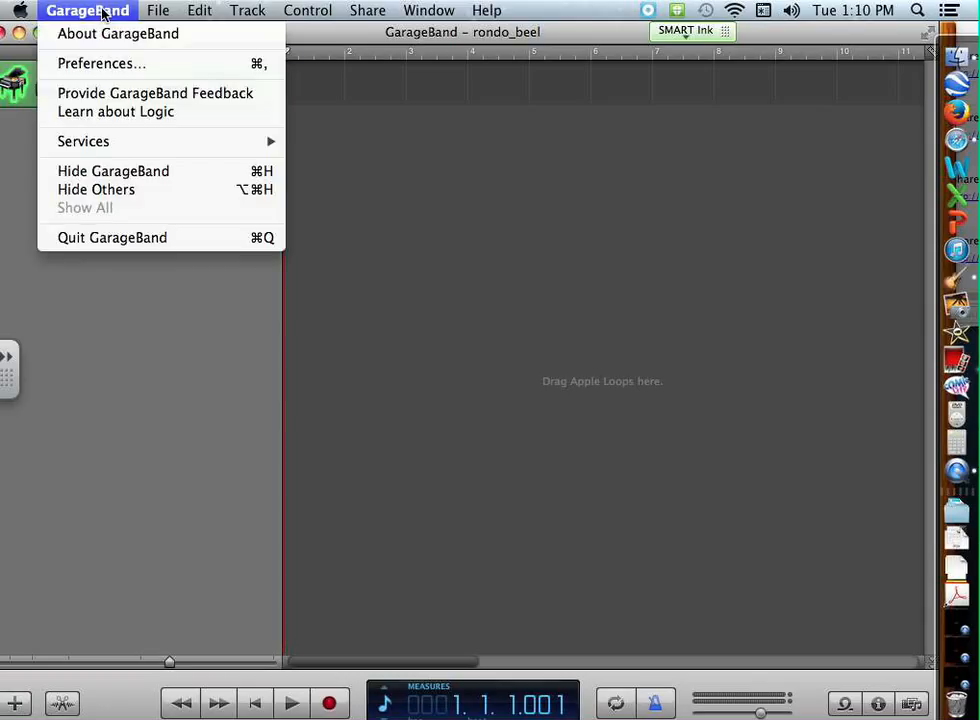
click(79, 65)
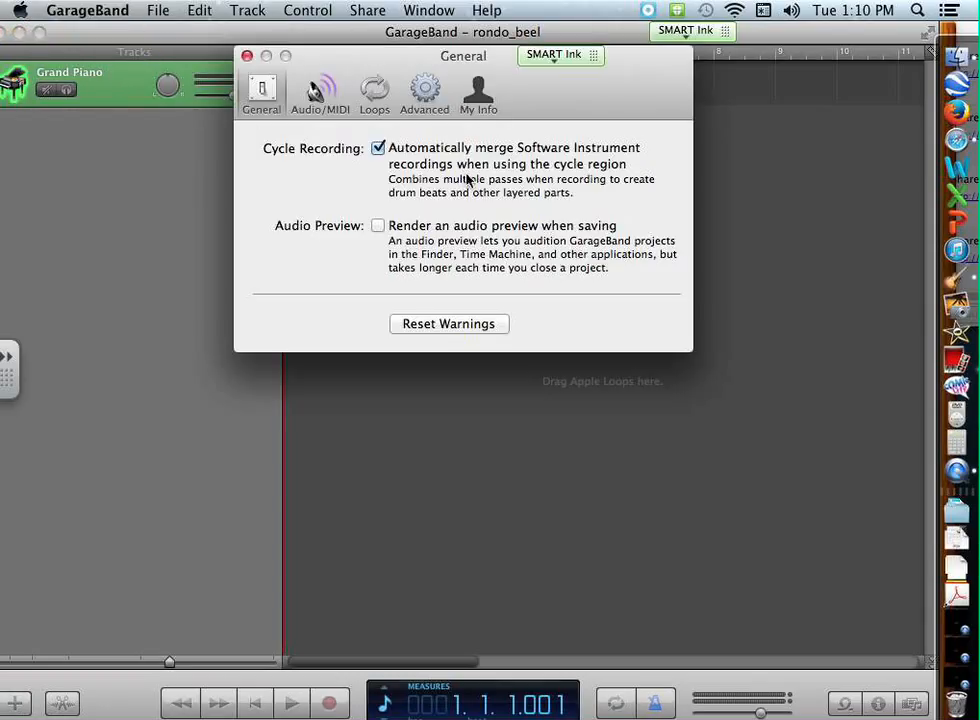
click(247, 57)
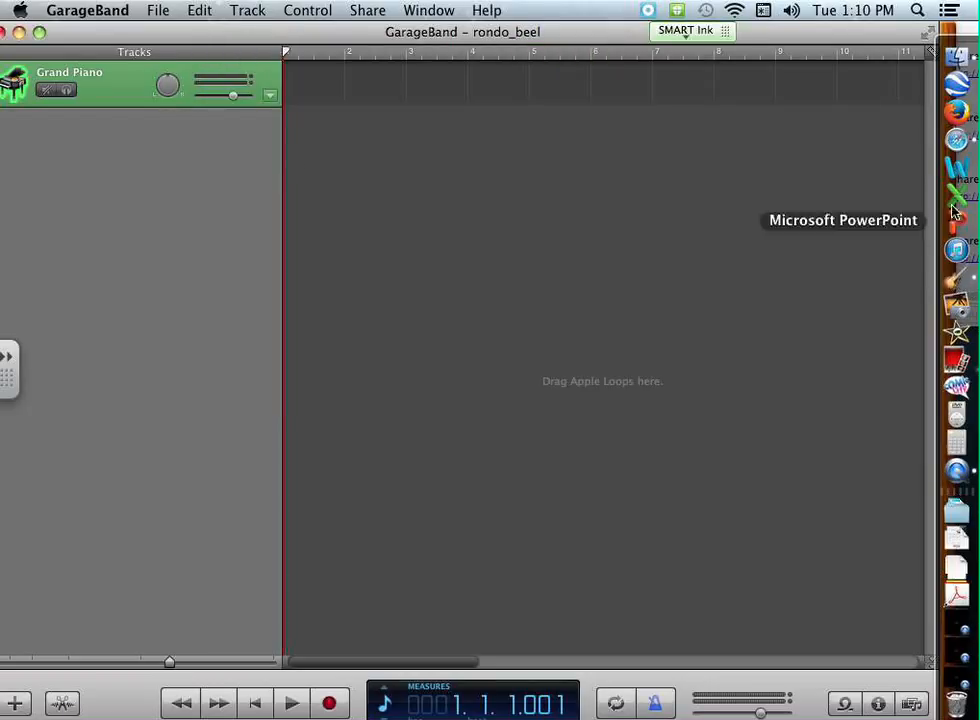
Switch to the directions PDF in Safari and read the "Record your A section" instructions
click(956, 140)
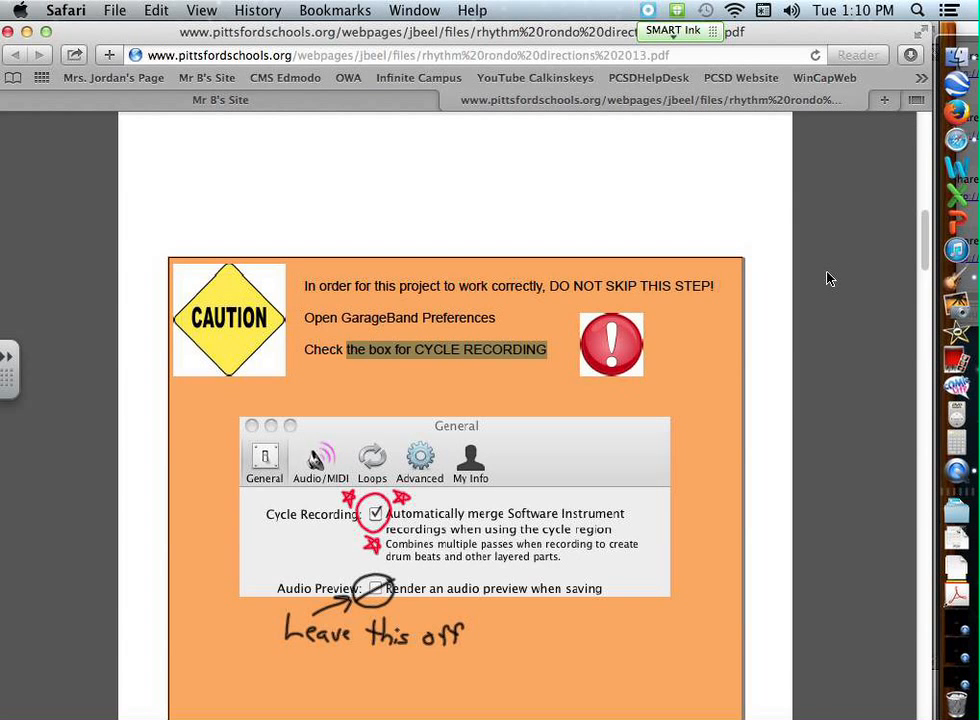
scroll(768, 297, down, 5)
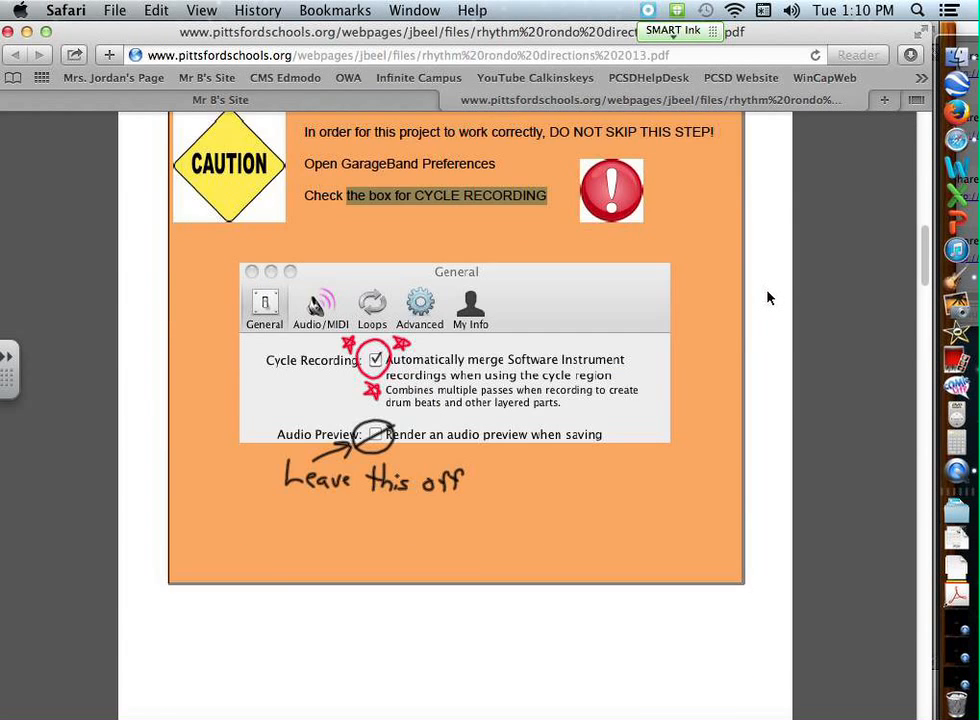
scroll(768, 297, down, 15)
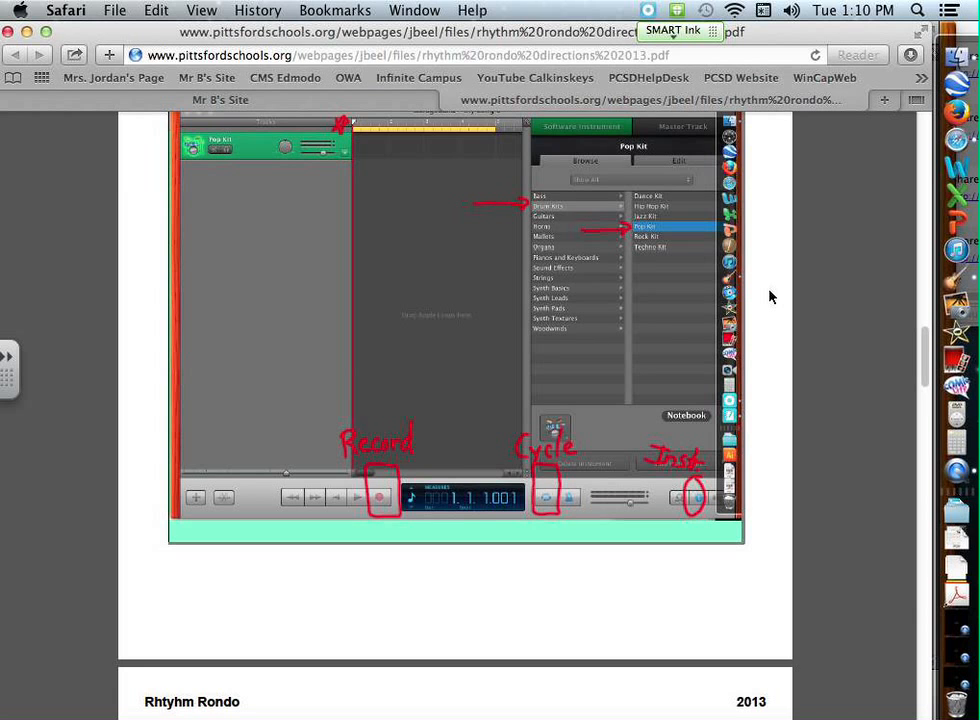
scroll(768, 297, up, 5)
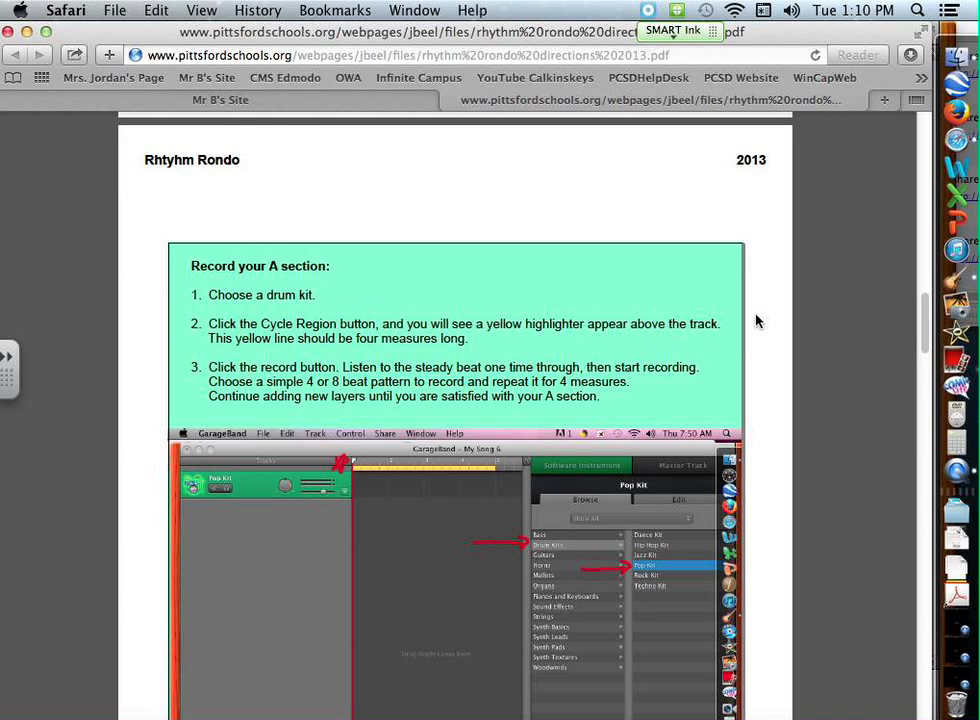
Switch to GarageBand and change the Grand Piano track's instrument to the Rock Kit from Drum Kits
click(955, 283)
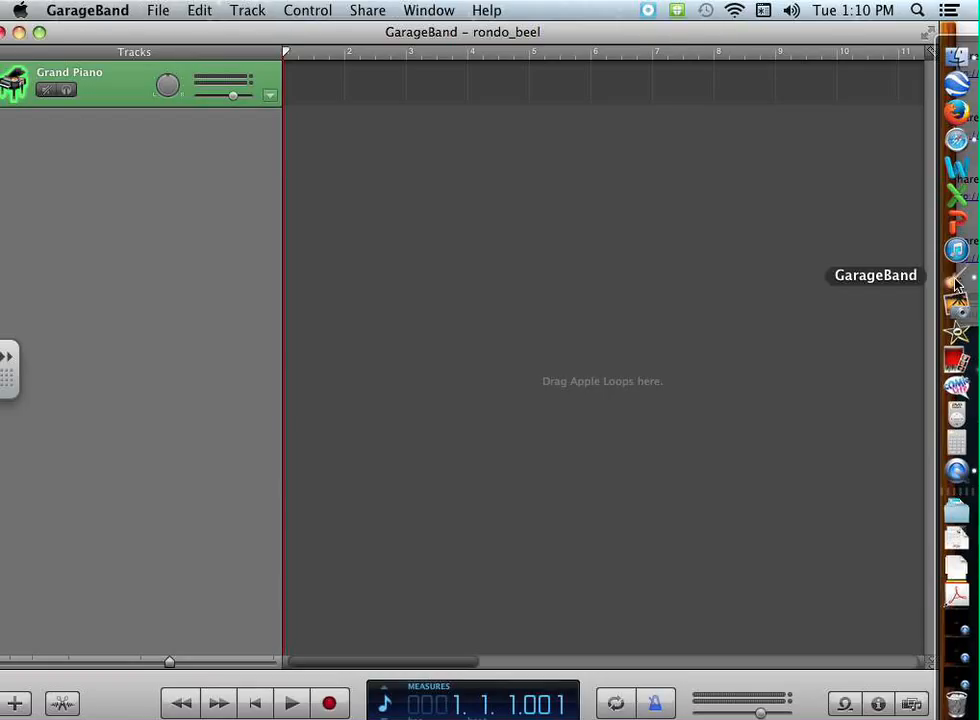
double_click(15, 83)
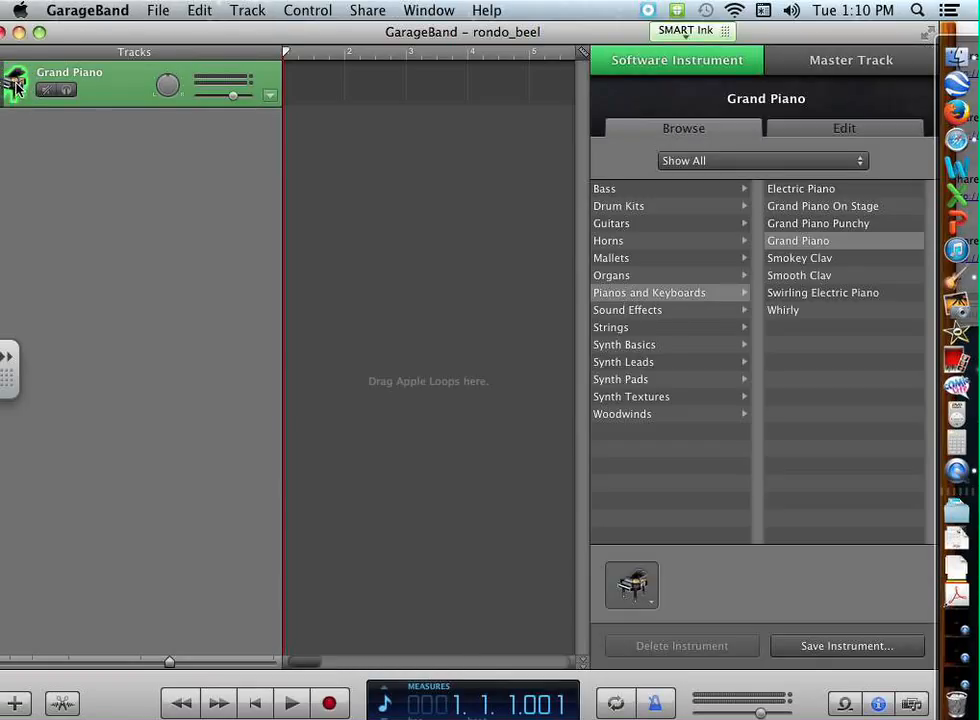
click(668, 205)
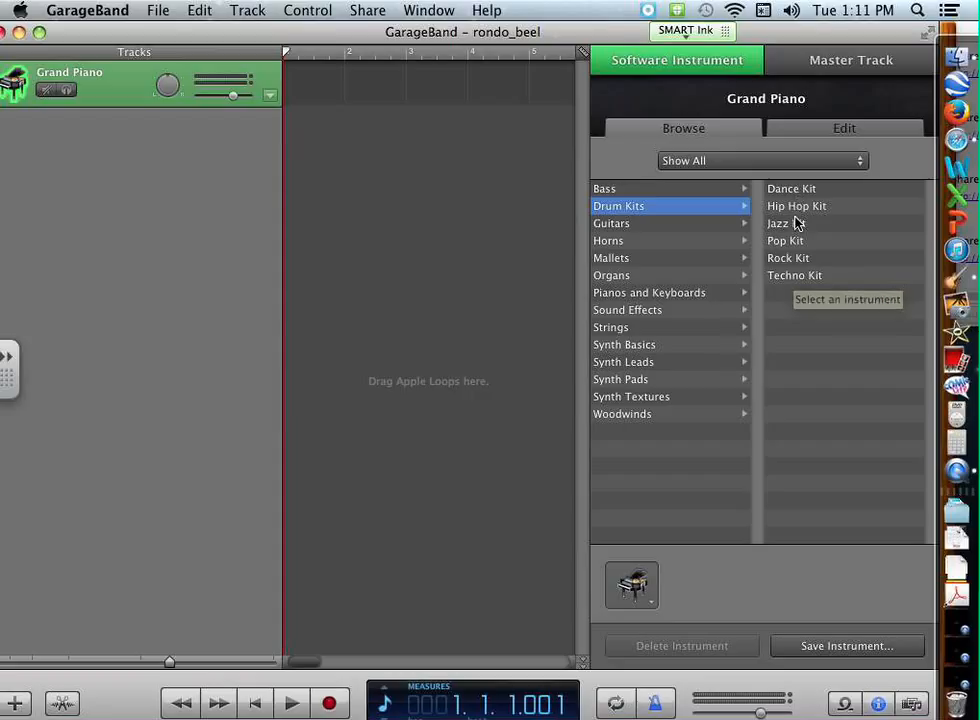
click(805, 260)
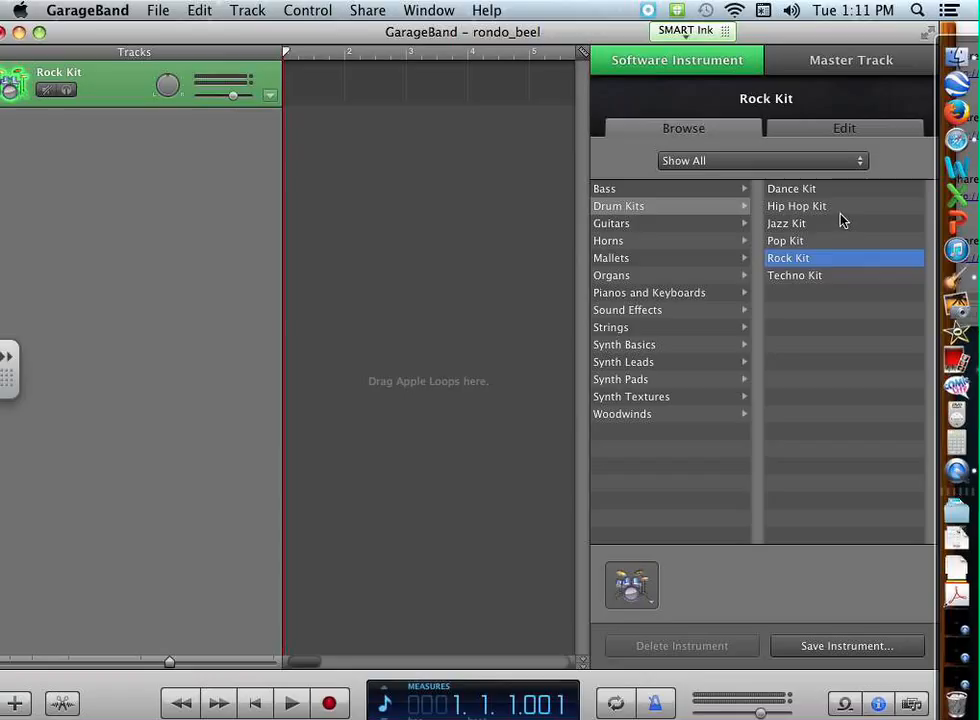
Turn on the cycle region over measures 1 to 4, return the playhead to measure 1, and hide the instrument browser
click(617, 705)
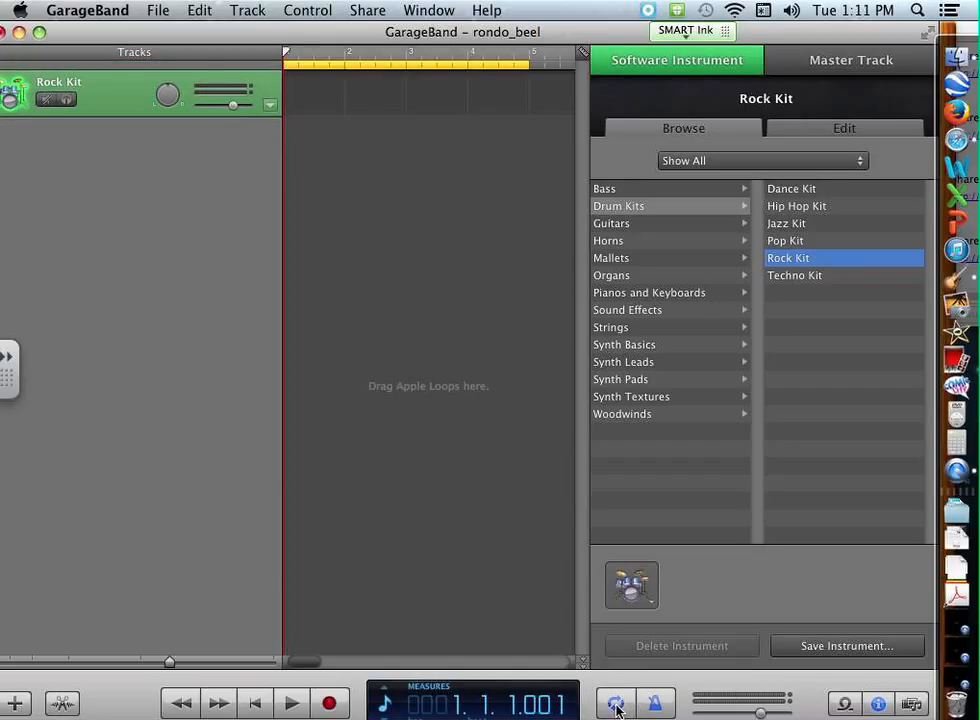
click(467, 54)
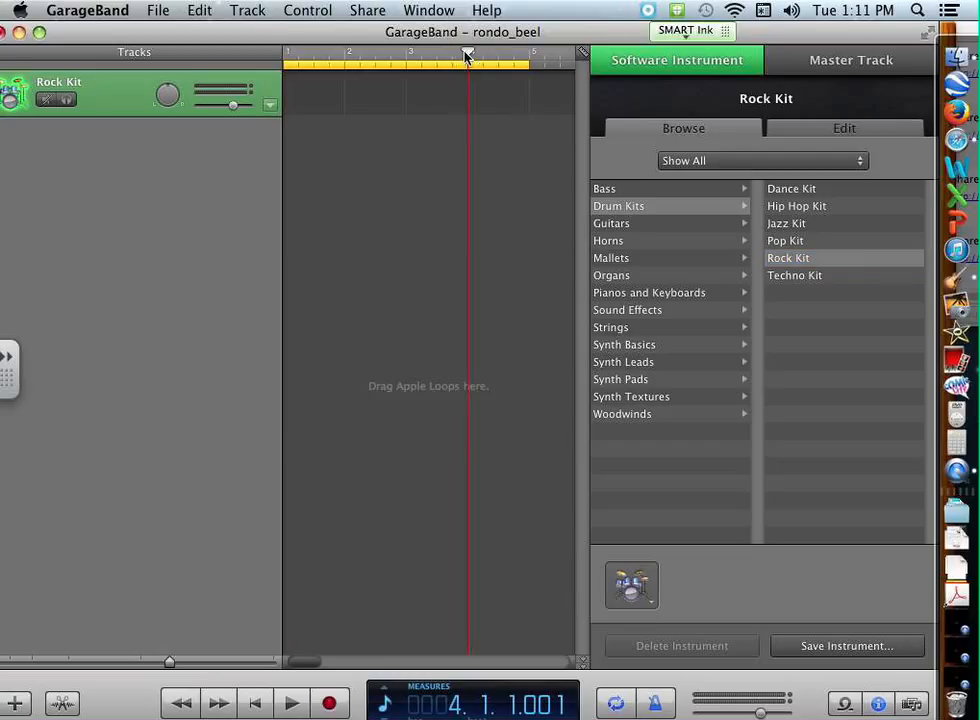
drag(467, 52, 284, 61)
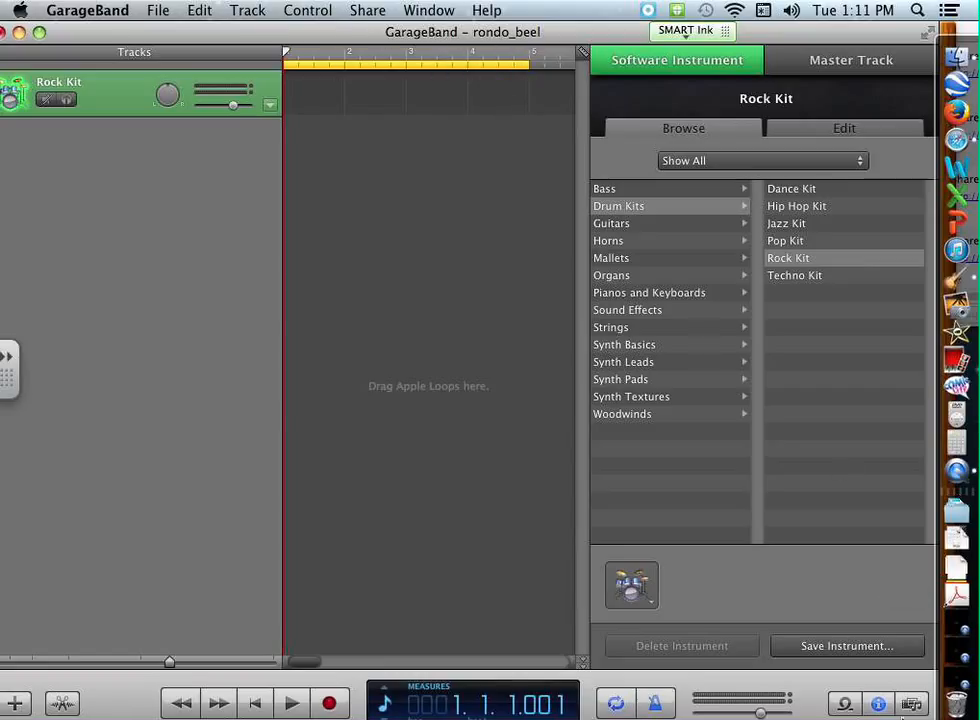
click(878, 705)
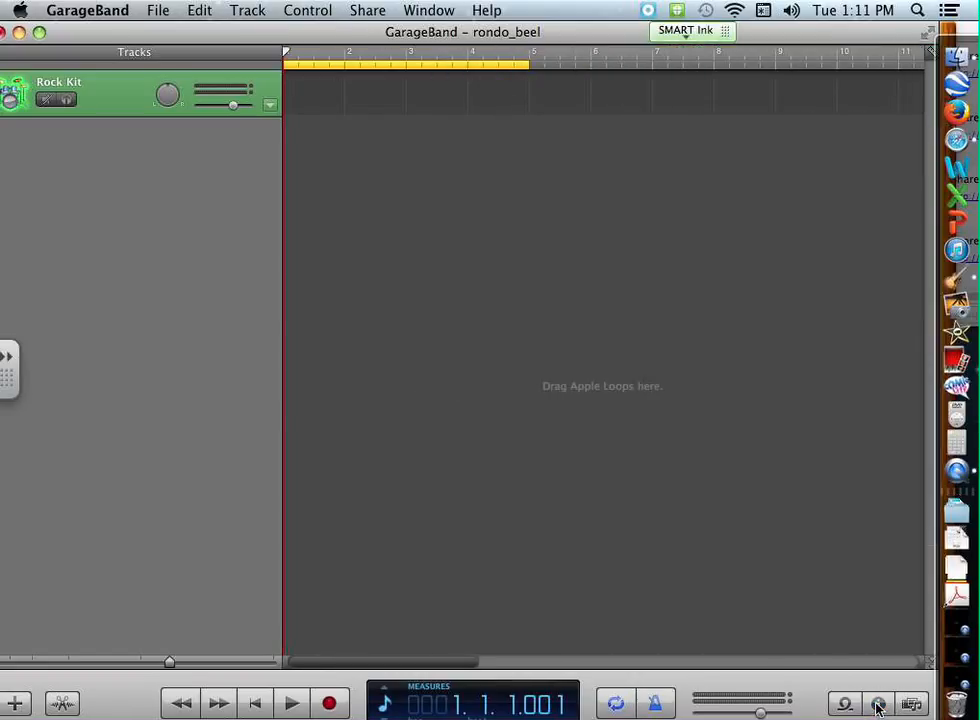
Switch to the directions PDF in Safari and read the recording instructions and annotated screenshot for the A section
key(super+Tab)
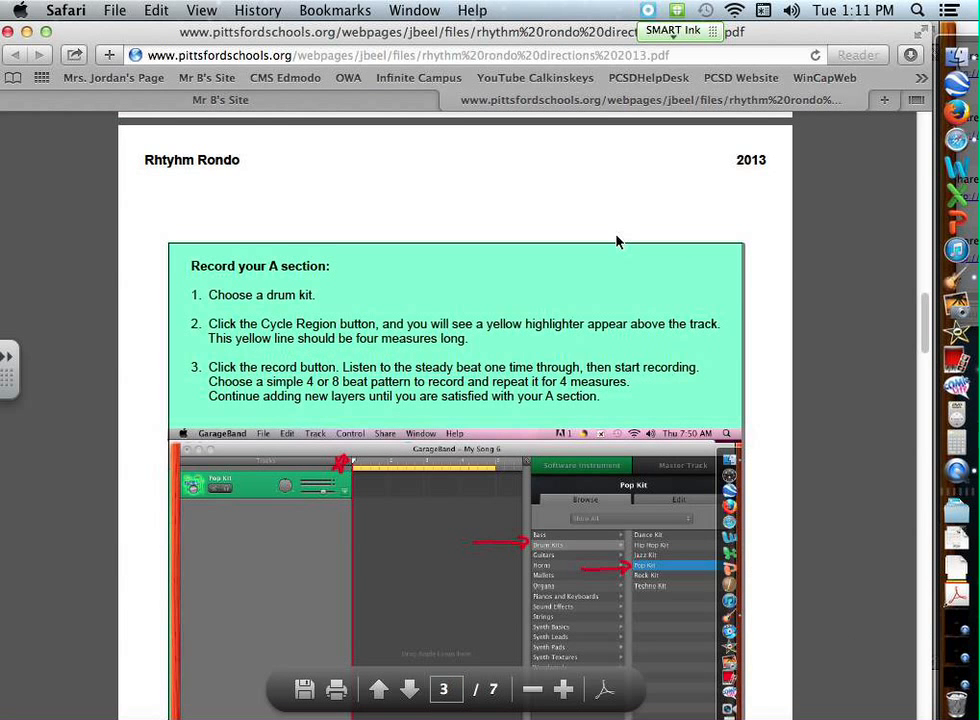
scroll(616, 241, down, 1)
scroll(600, 234, down, 1)
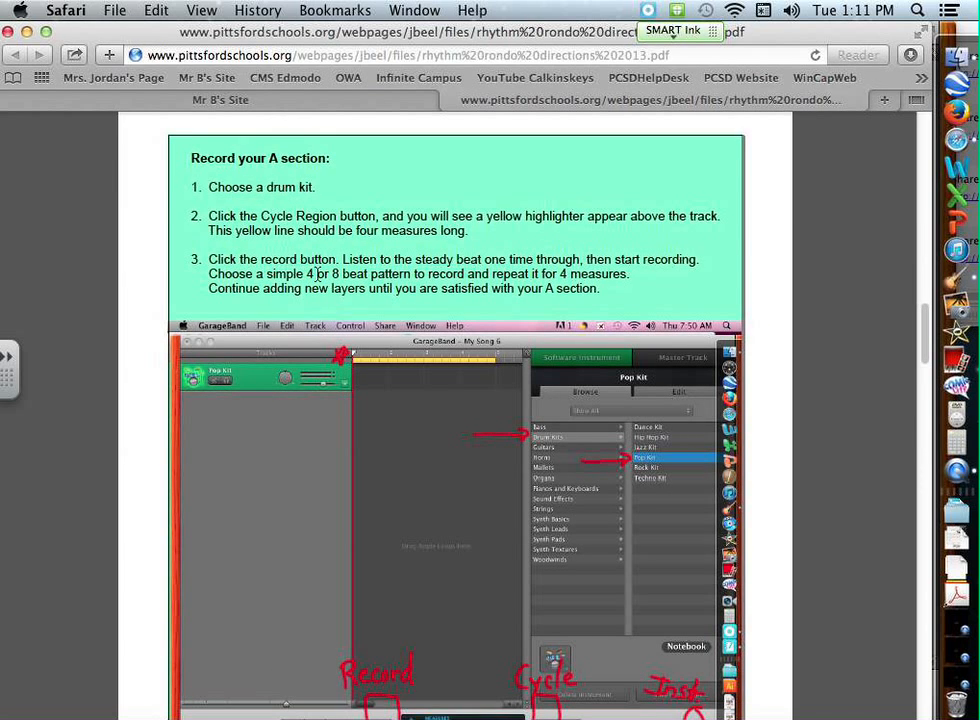
scroll(436, 300, down, 4)
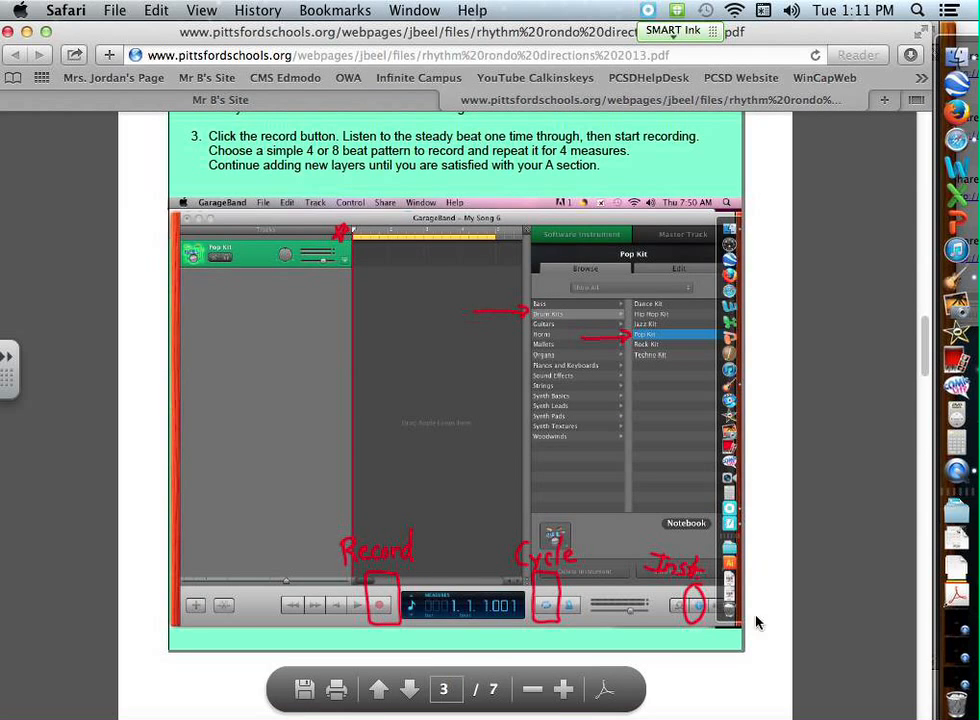
Switch to GarageBand, show the onscreen keyboard over the timeline, and shift its range down to start at C0
click(957, 283)
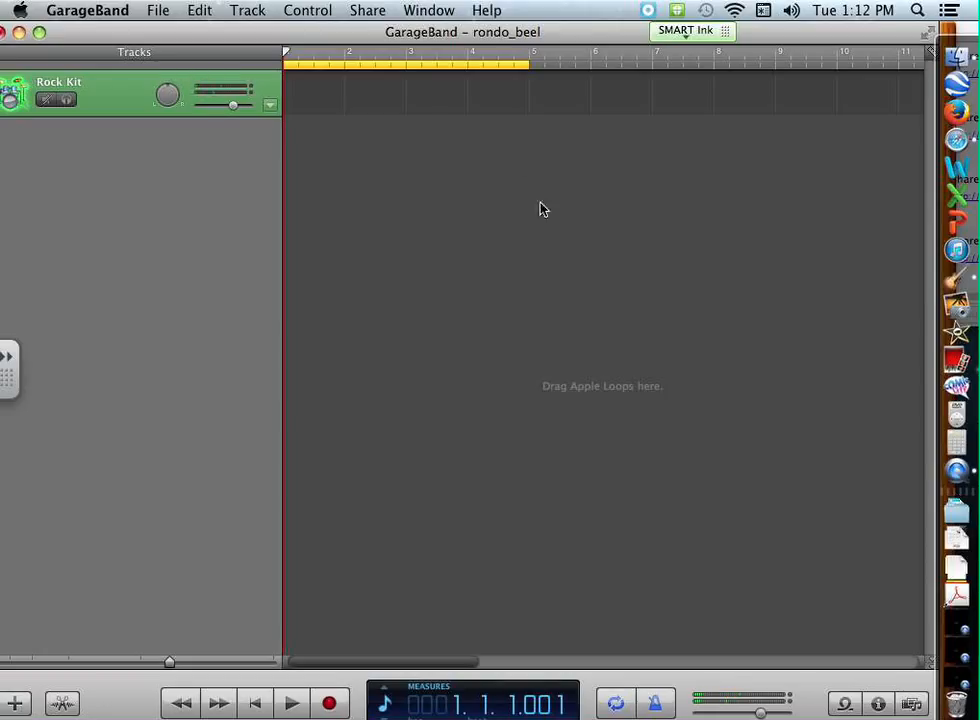
click(429, 10)
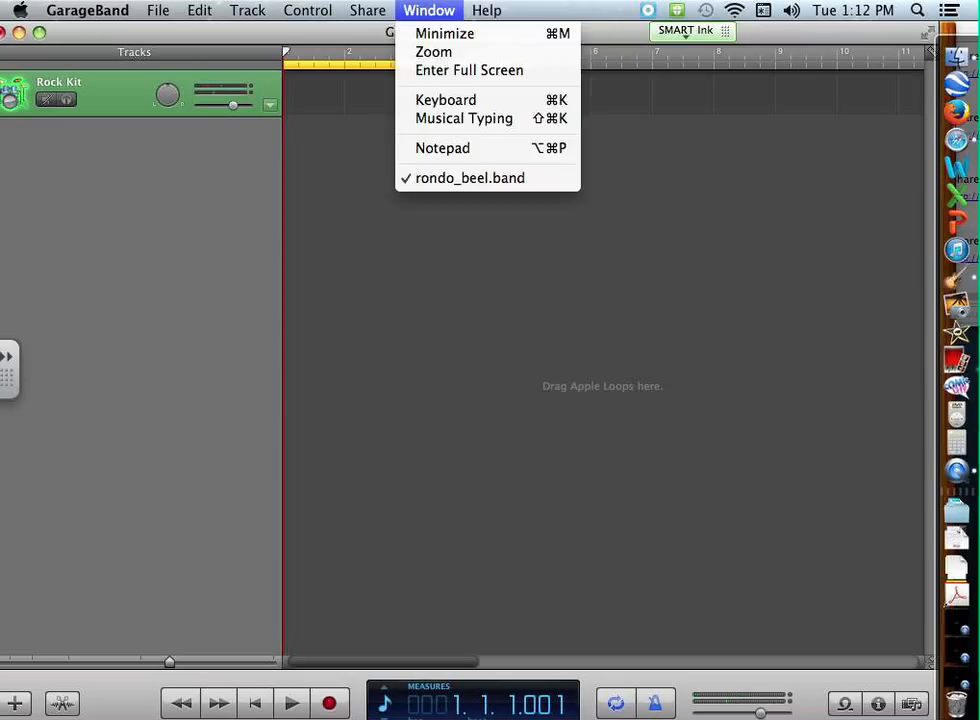
click(465, 101)
drag(829, 324, 645, 326)
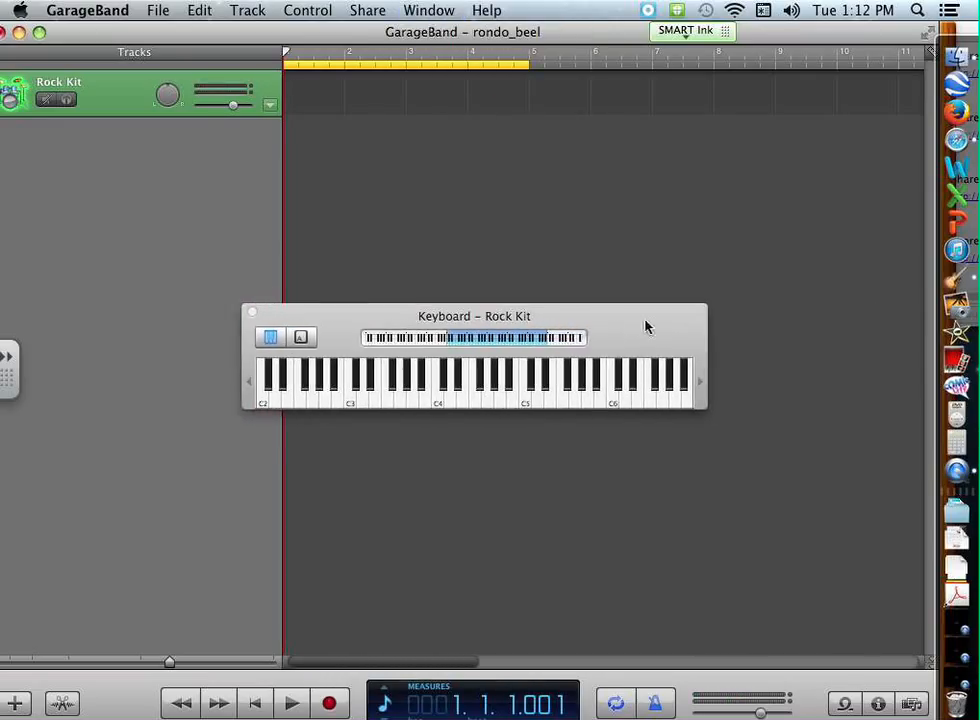
drag(510, 339, 478, 340)
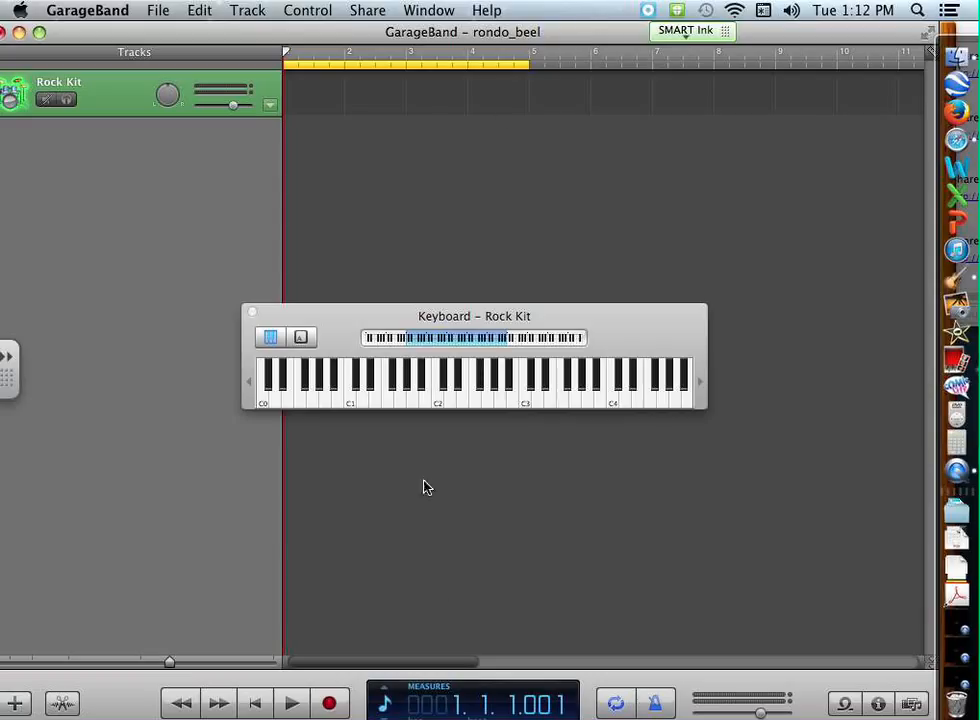
Record the layered A section drum pattern on the Rock Kit track in measures 1 to 4
click(329, 704)
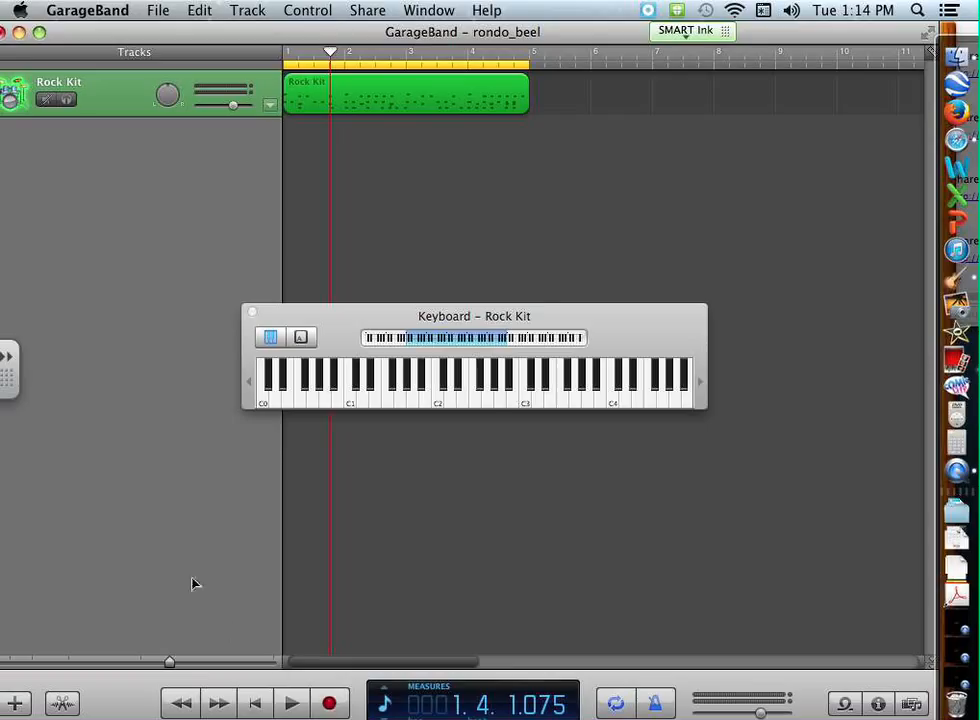
click(437, 157)
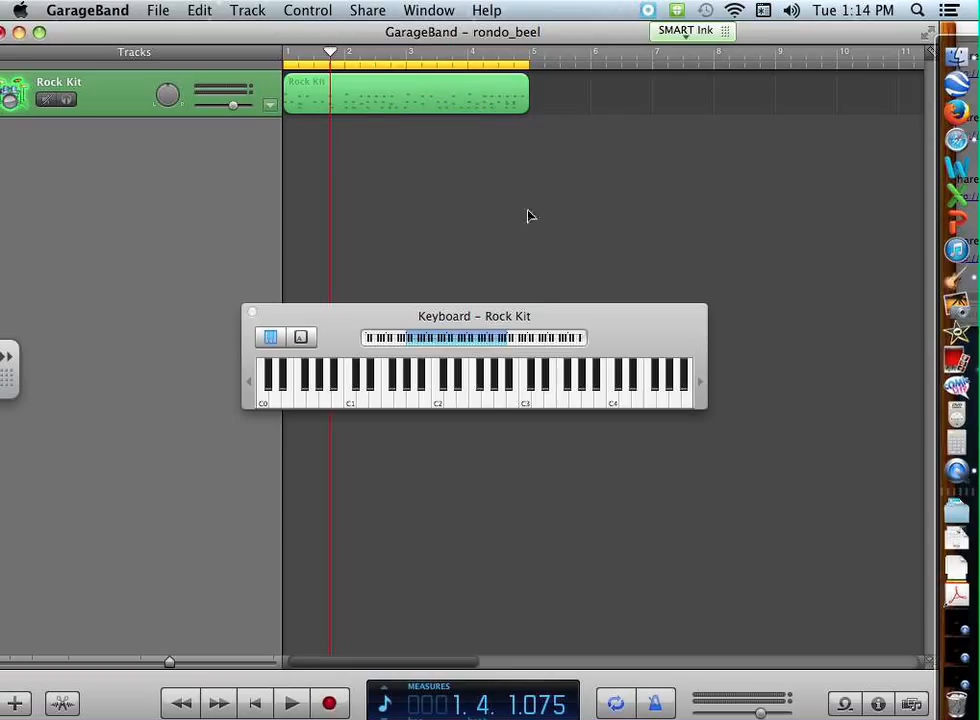
click(462, 95)
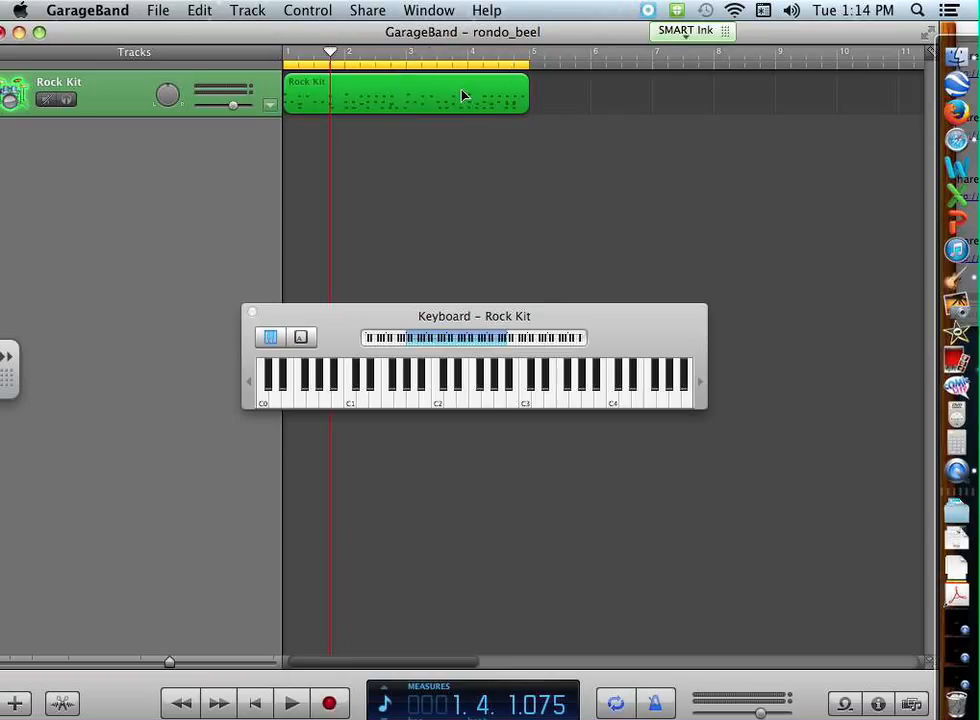
click(456, 170)
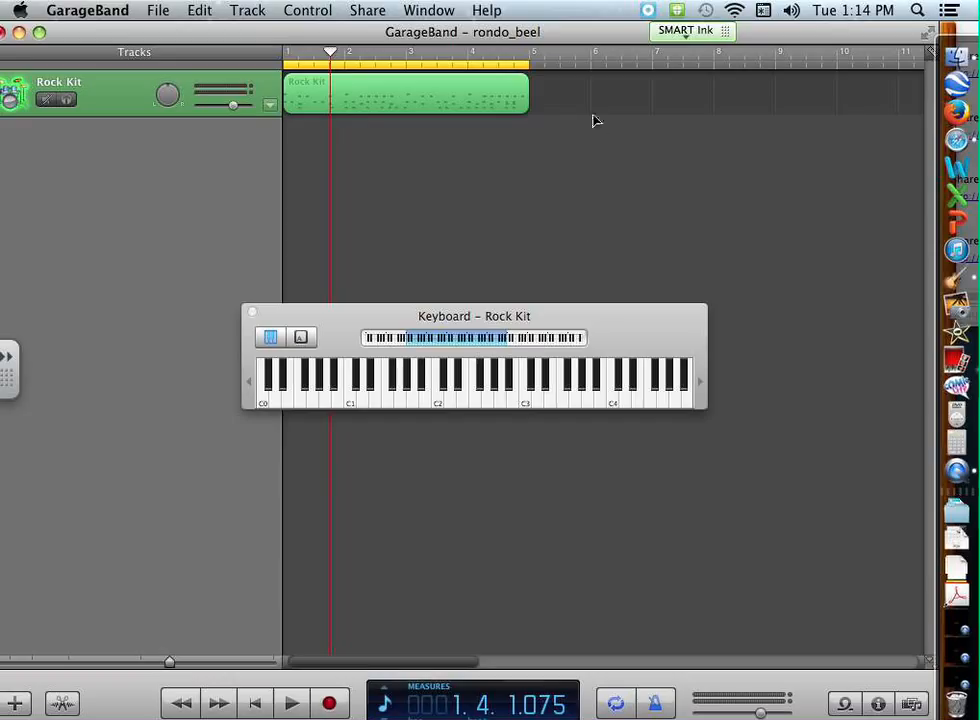
Move the cycle region to measures 5 to 8 and place the playhead at the start of measure 5
drag(388, 68, 430, 33)
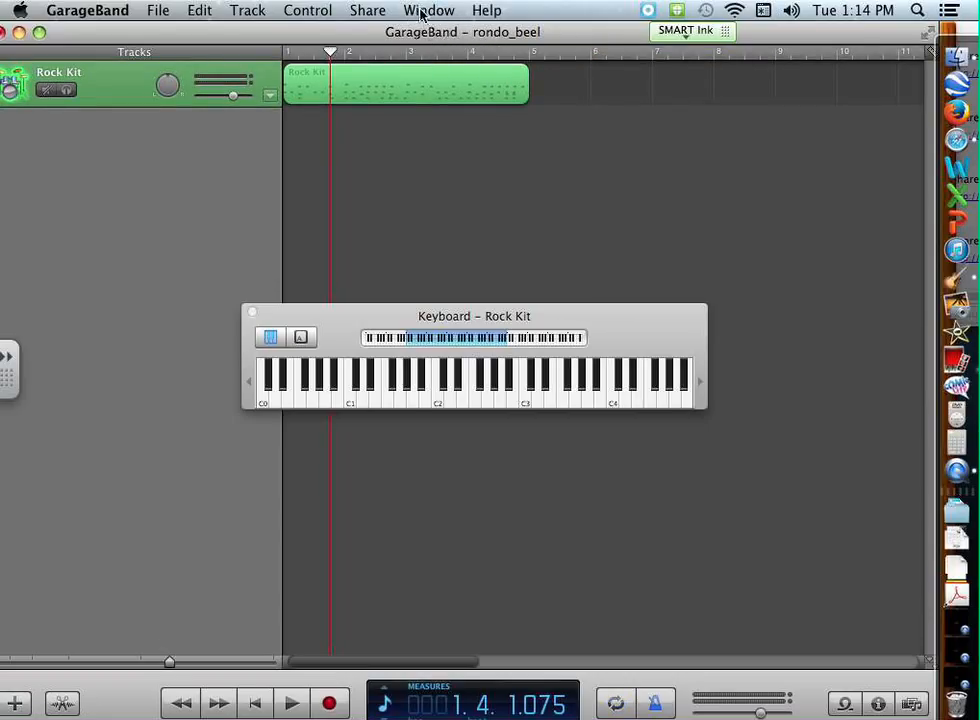
click(617, 705)
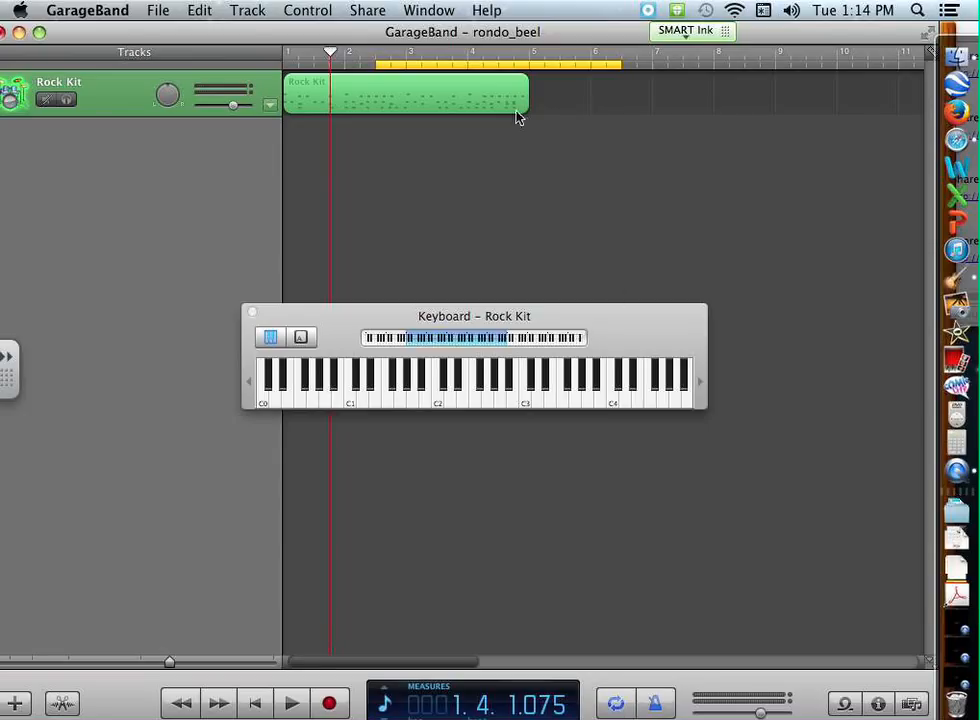
drag(467, 66, 615, 64)
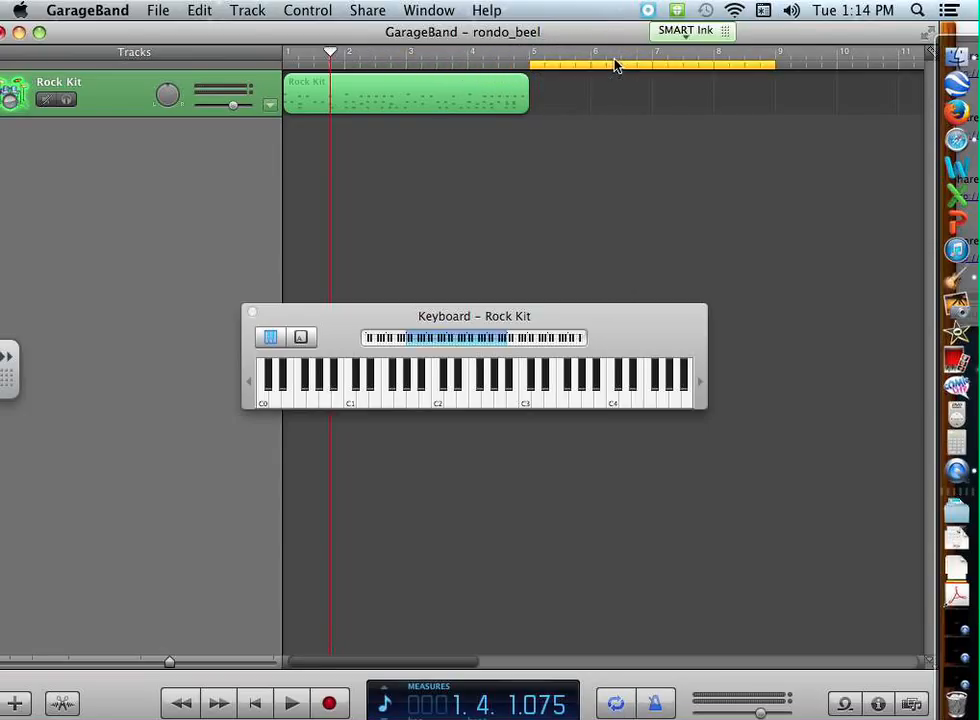
click(531, 55)
Record the layered B section drum pattern on the Rock Kit track in measures 5 to 8
click(467, 102)
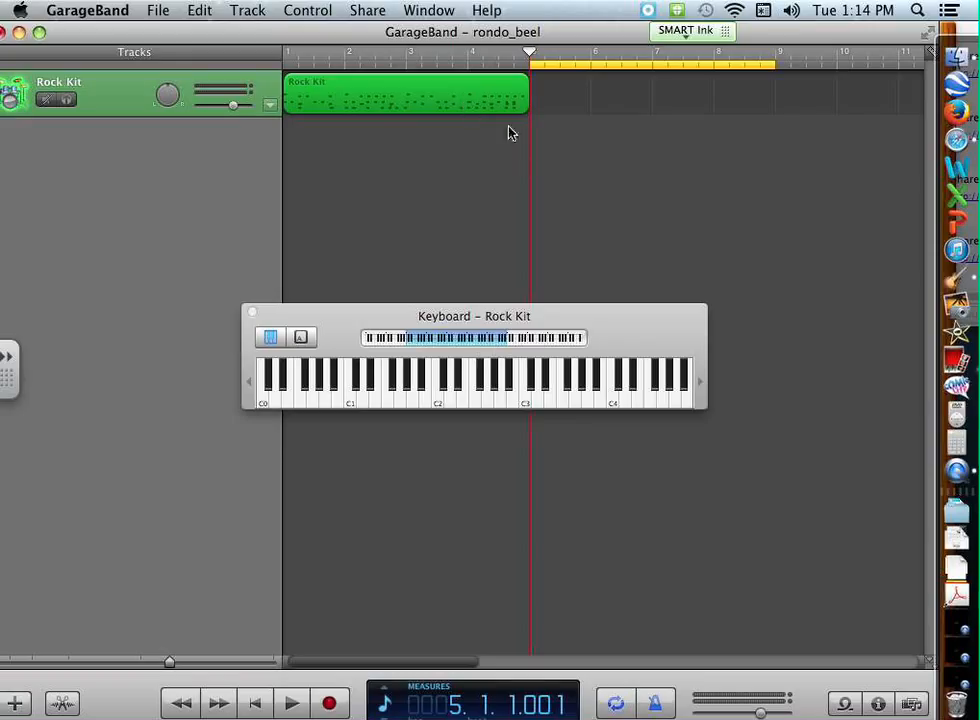
click(610, 171)
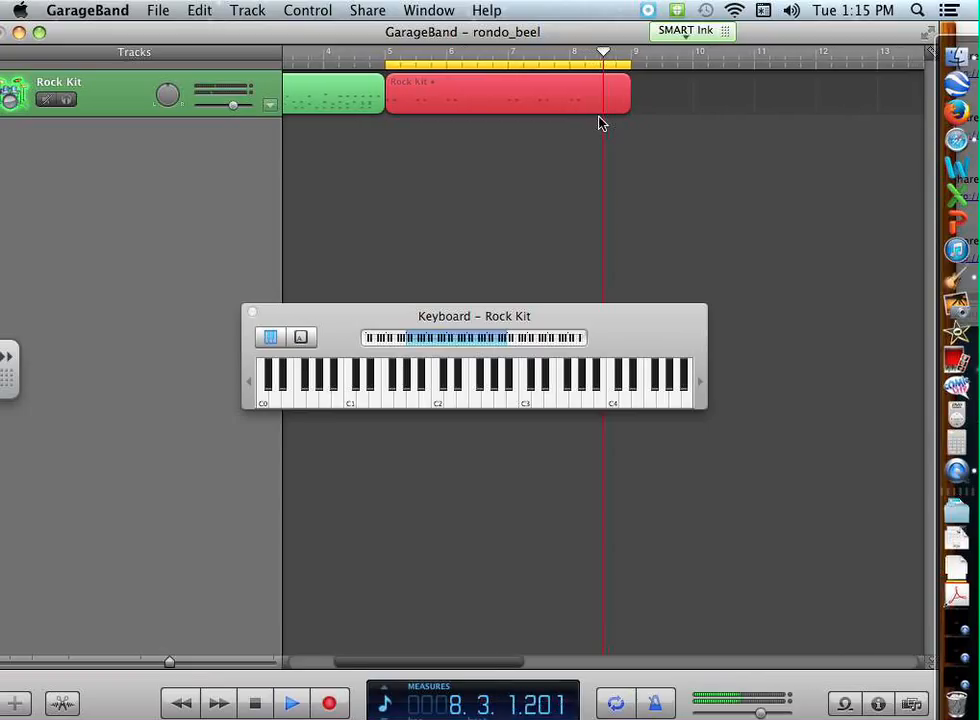
key(space)
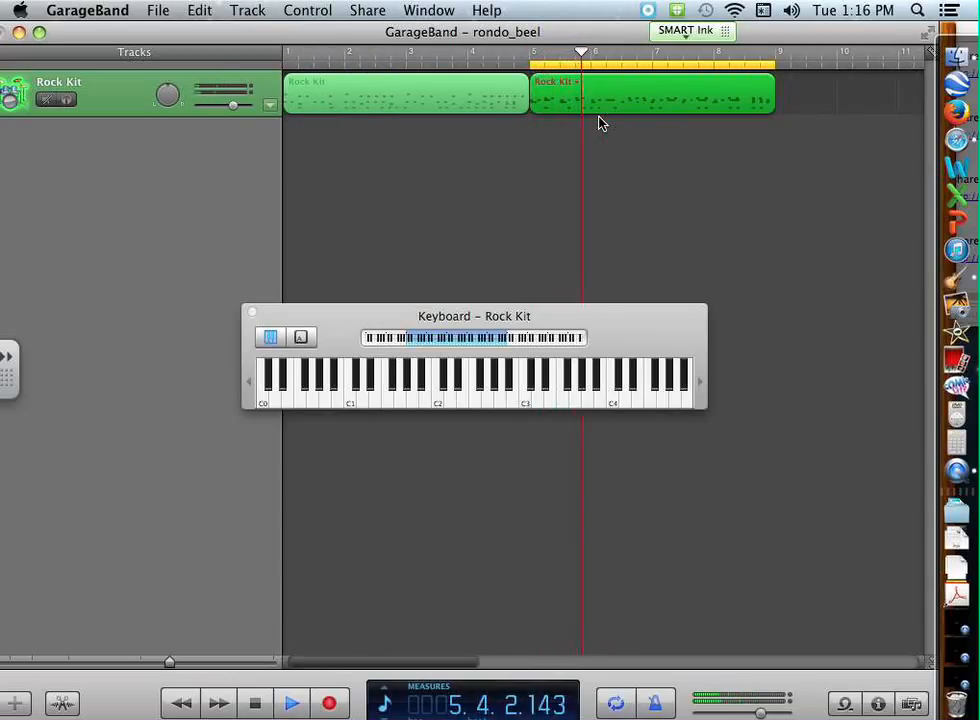
key(space)
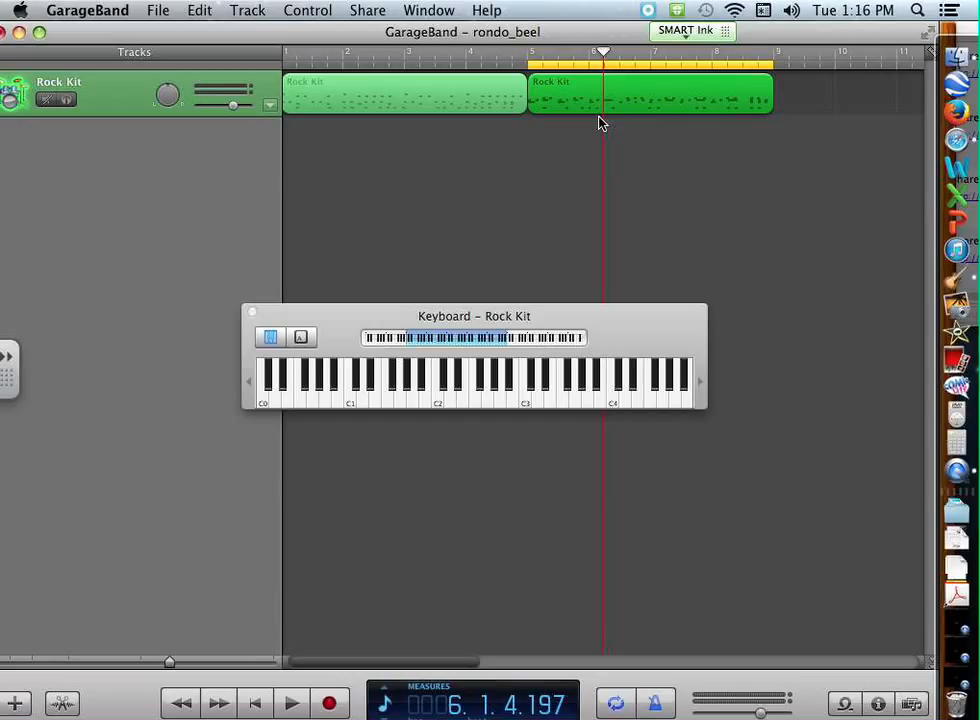
Copy the A section region and paste it at measure 9, directly after the B section
click(416, 98)
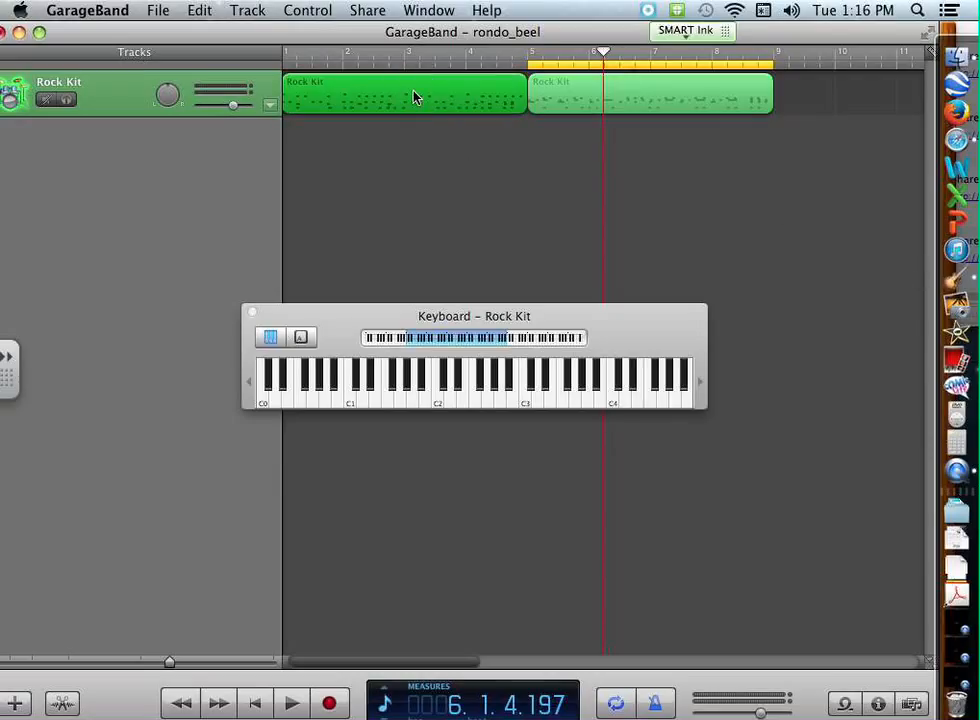
click(199, 10)
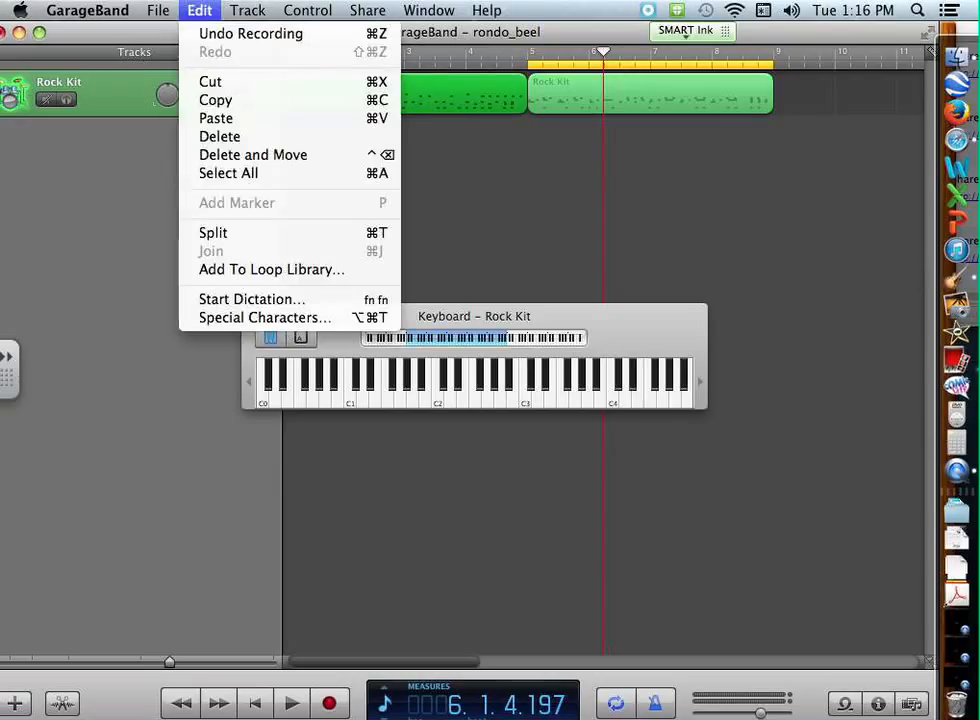
click(238, 101)
drag(603, 53, 773, 52)
click(199, 10)
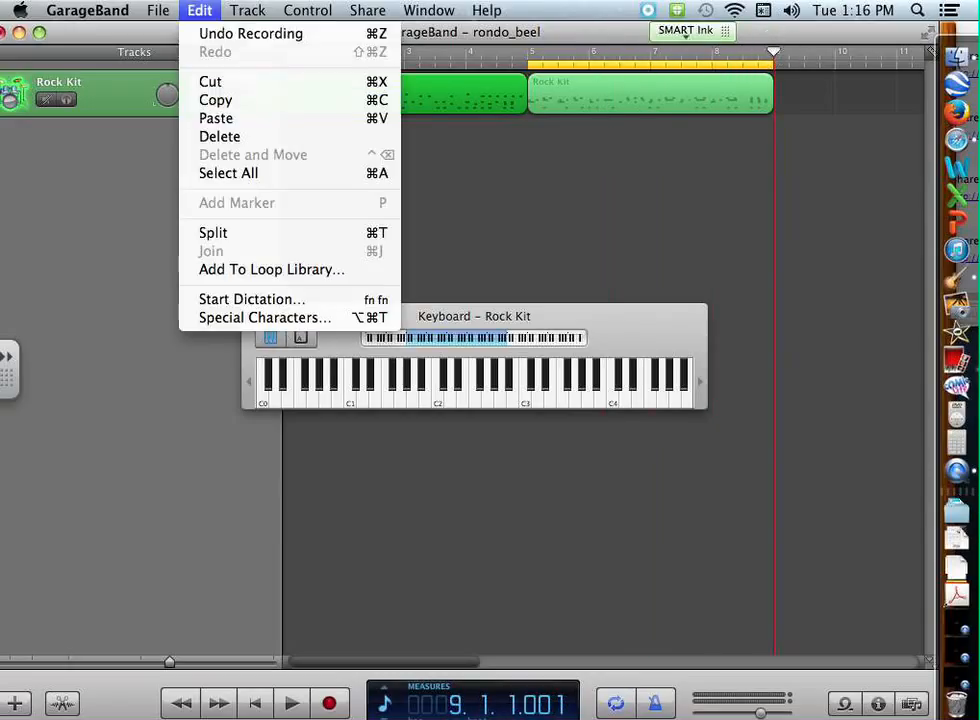
click(232, 117)
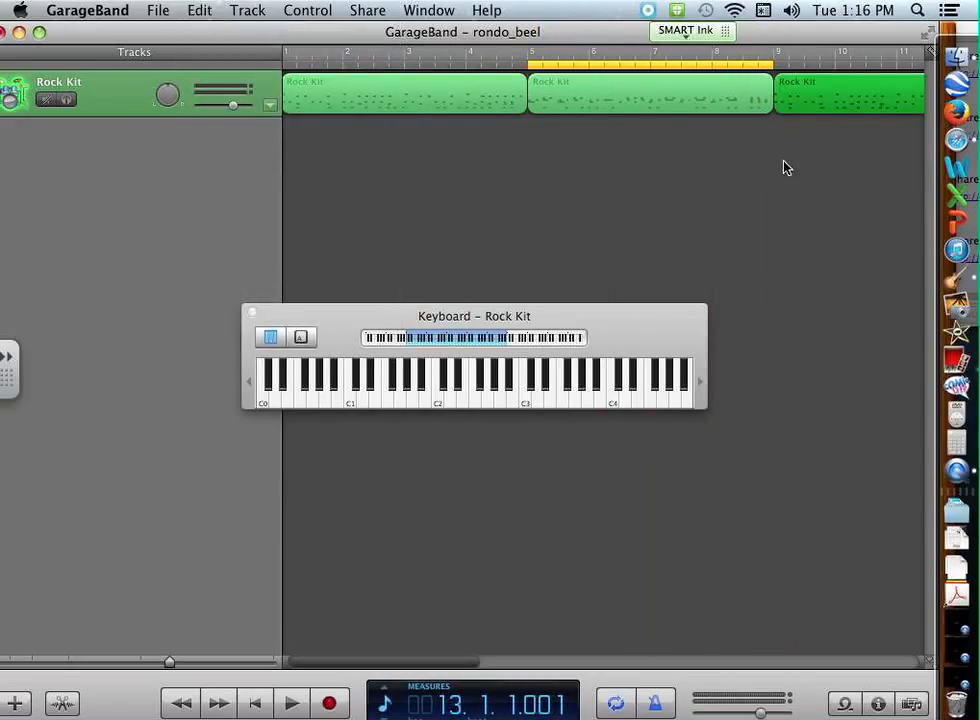
click(477, 94)
click(696, 96)
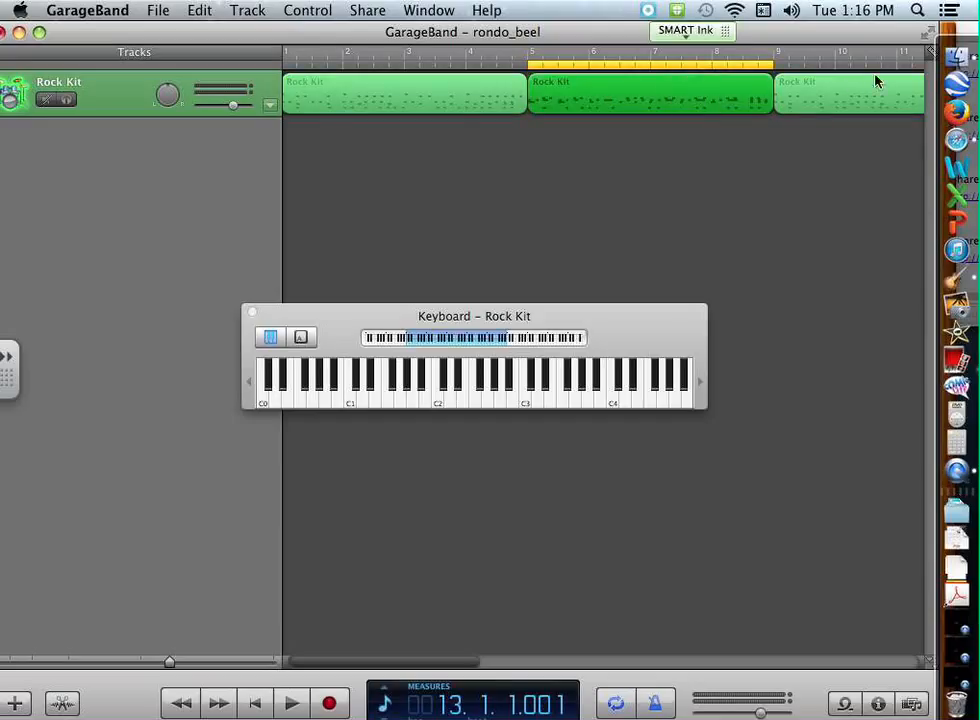
click(842, 100)
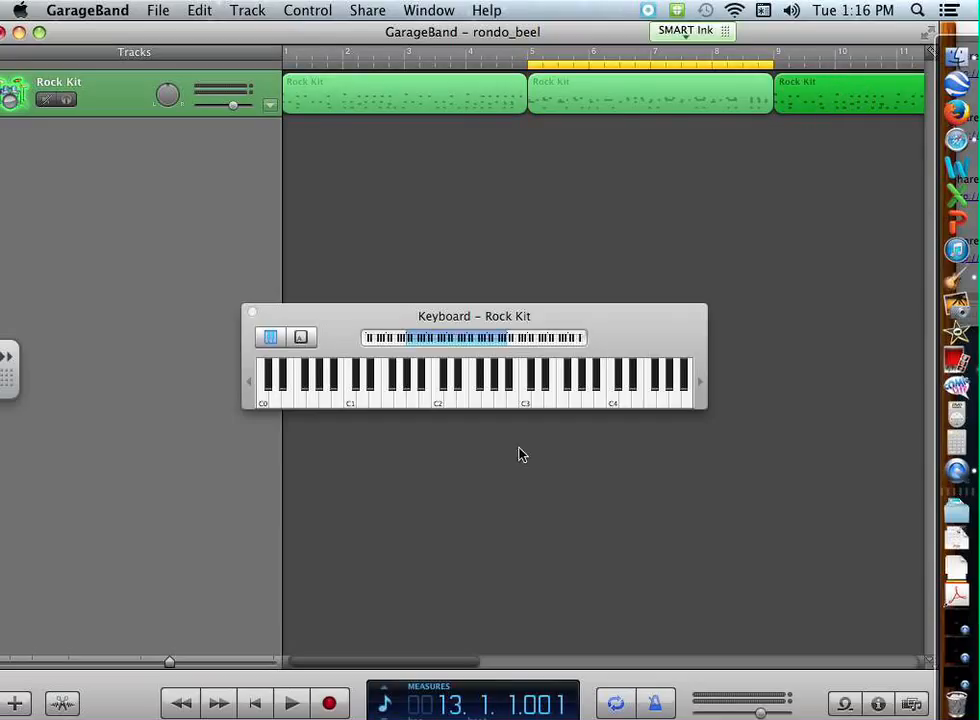
Turn off cycling and play back the A, B and repeated A sections from measure 1
click(292, 704)
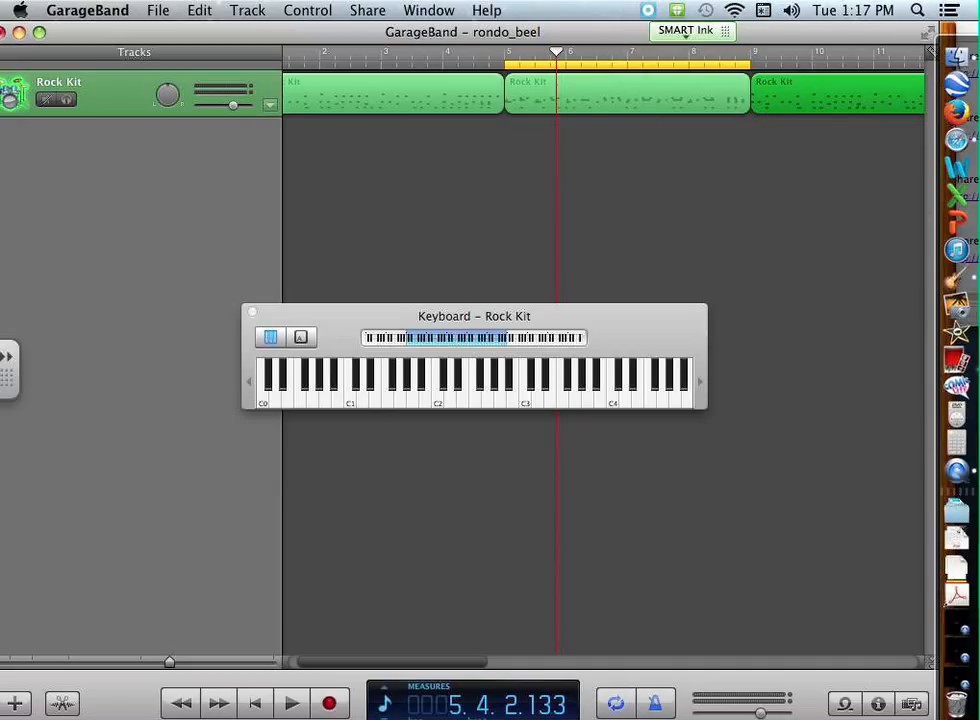
click(617, 706)
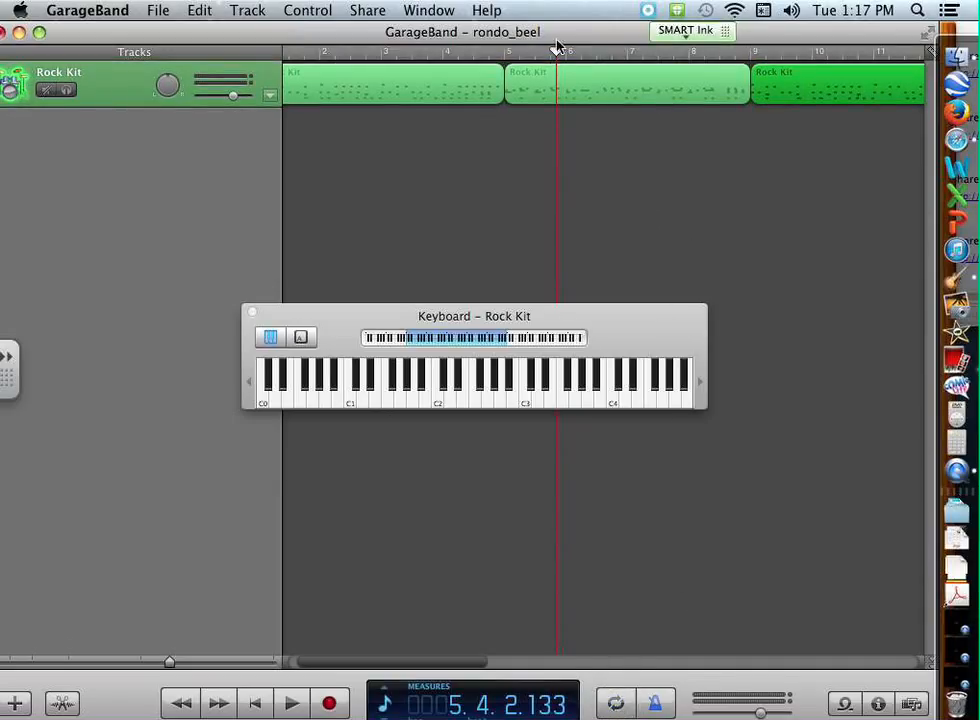
drag(557, 47, 265, 68)
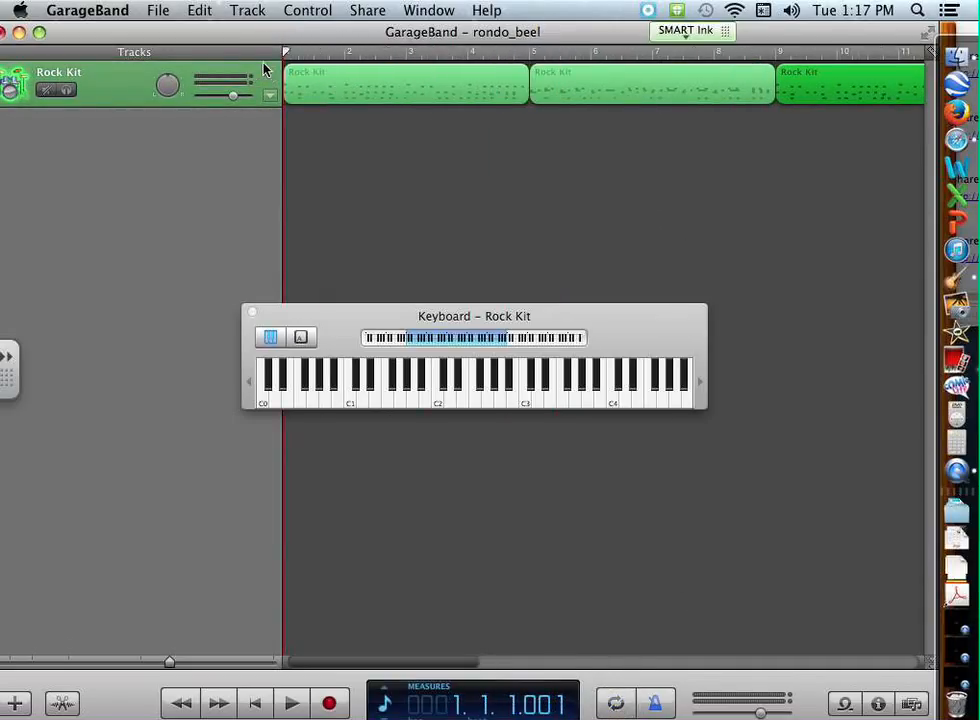
key(space)
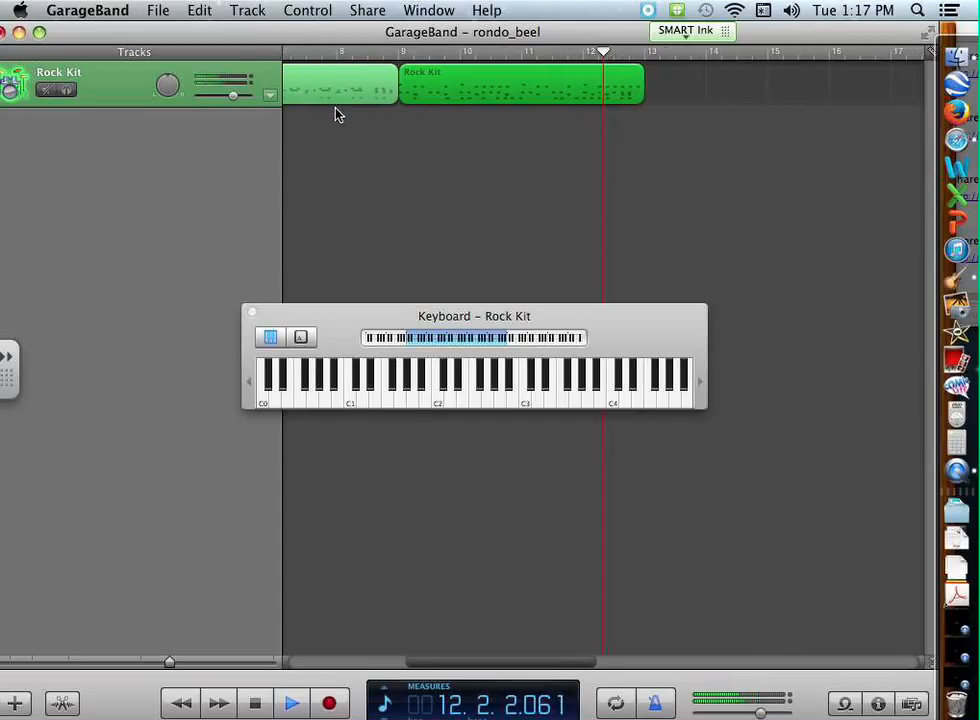
key(space)
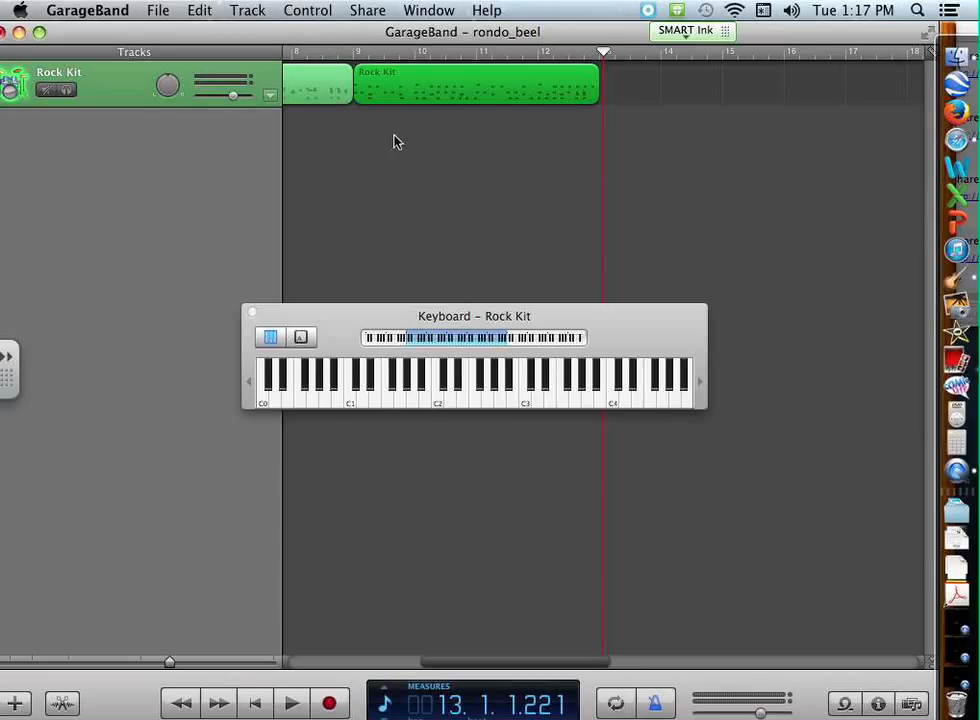
Turn cycling back on, move the cycle region to measures 13 to 16, and place the playhead at measure 13
scroll(641, 585, left, 5)
click(619, 705)
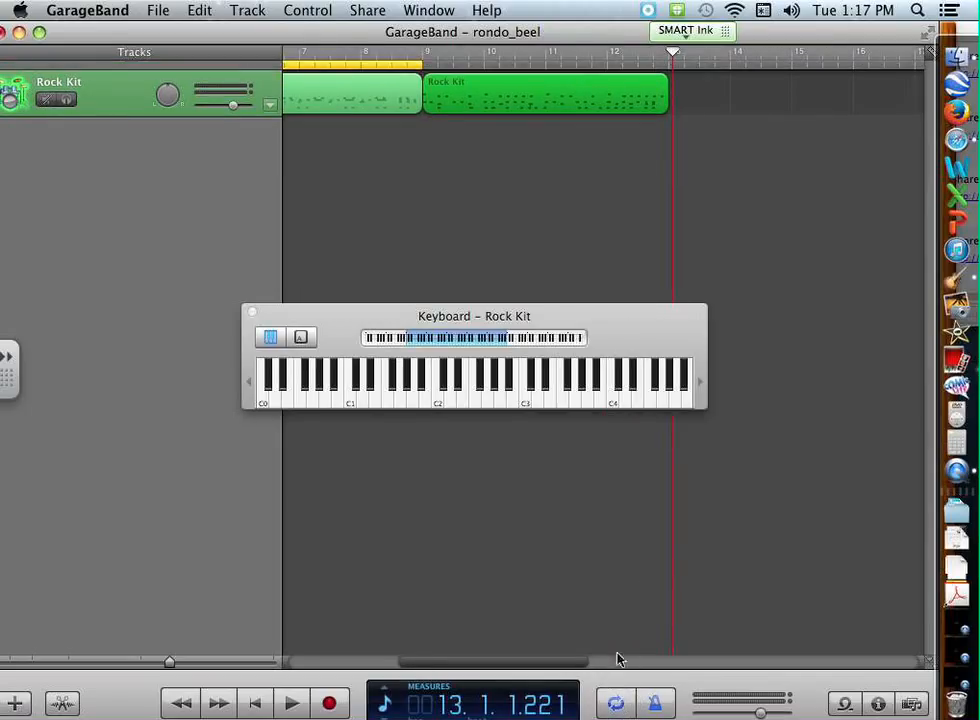
drag(499, 57, 842, 59)
drag(673, 55, 669, 55)
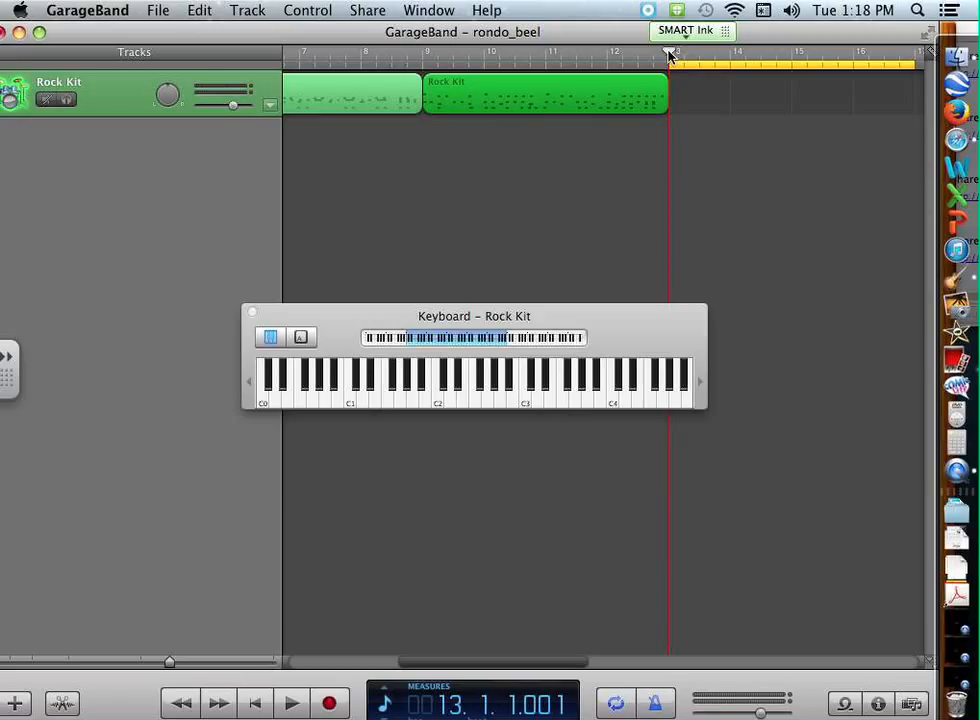
Record the layered C section drum pattern in measures 13 to 16 and split its region from the preceding A section at measure 13
key(r)
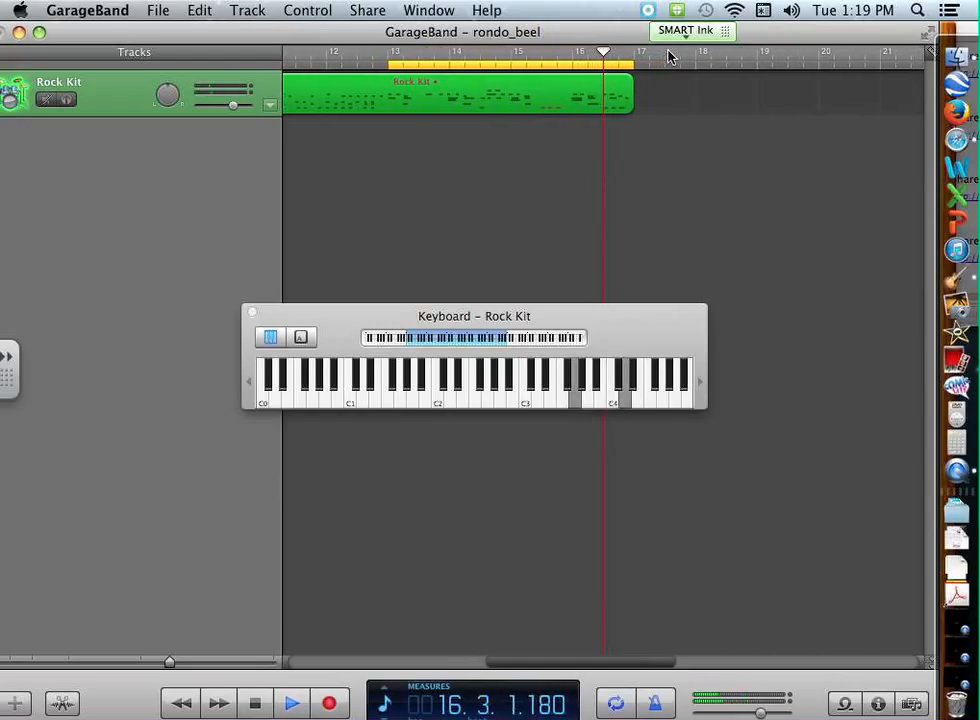
key(space)
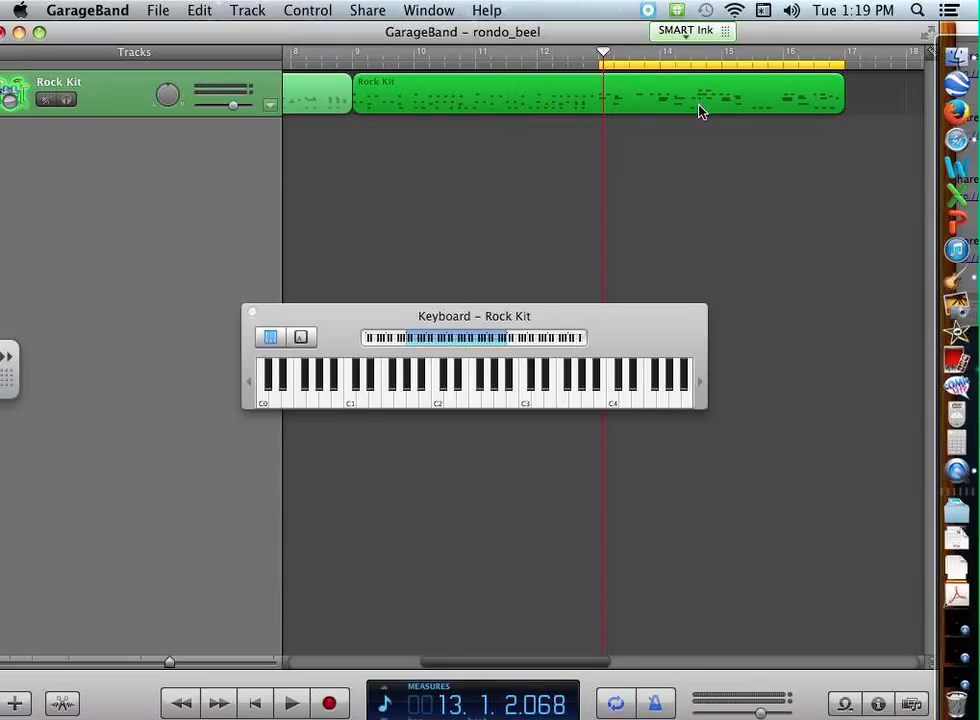
click(604, 52)
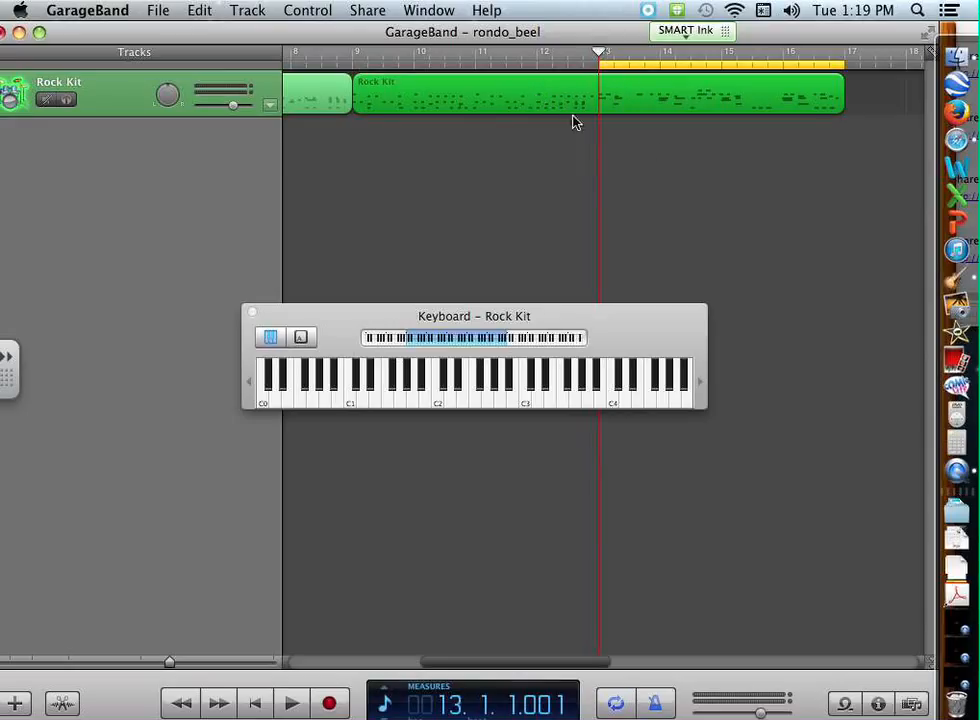
click(199, 10)
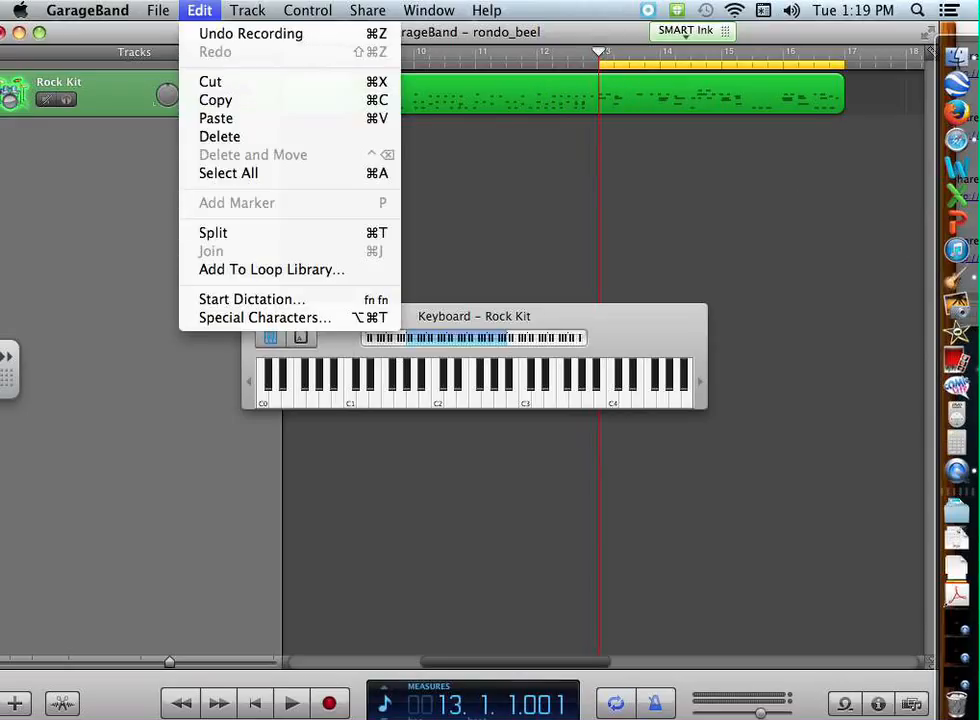
click(287, 233)
click(865, 202)
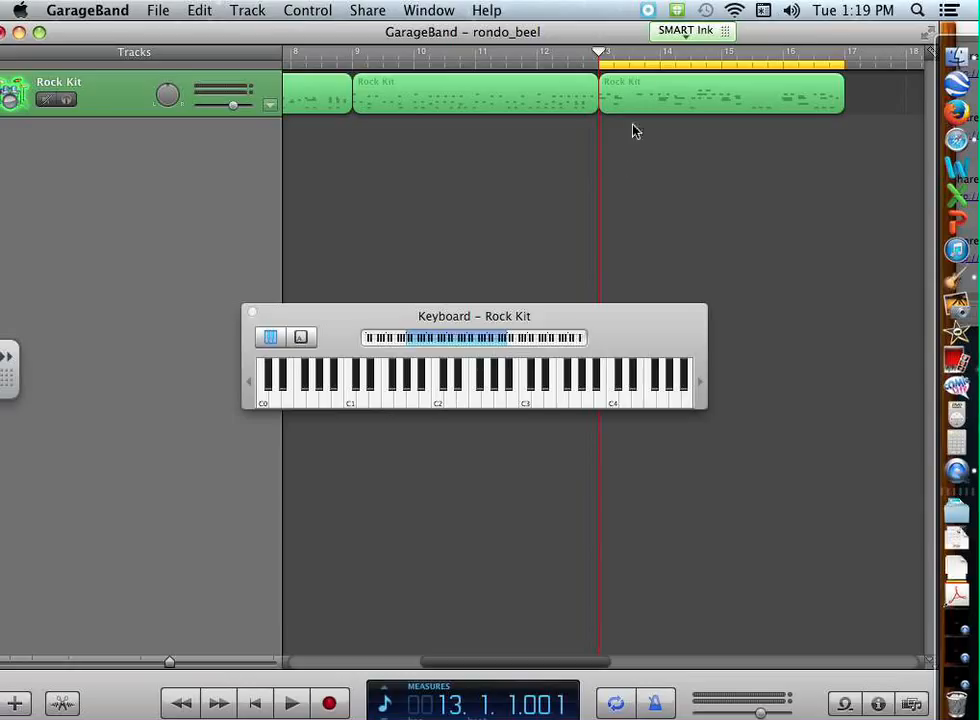
Paste the copied A section at measure 17, directly after the C section
drag(599, 50, 845, 52)
click(199, 10)
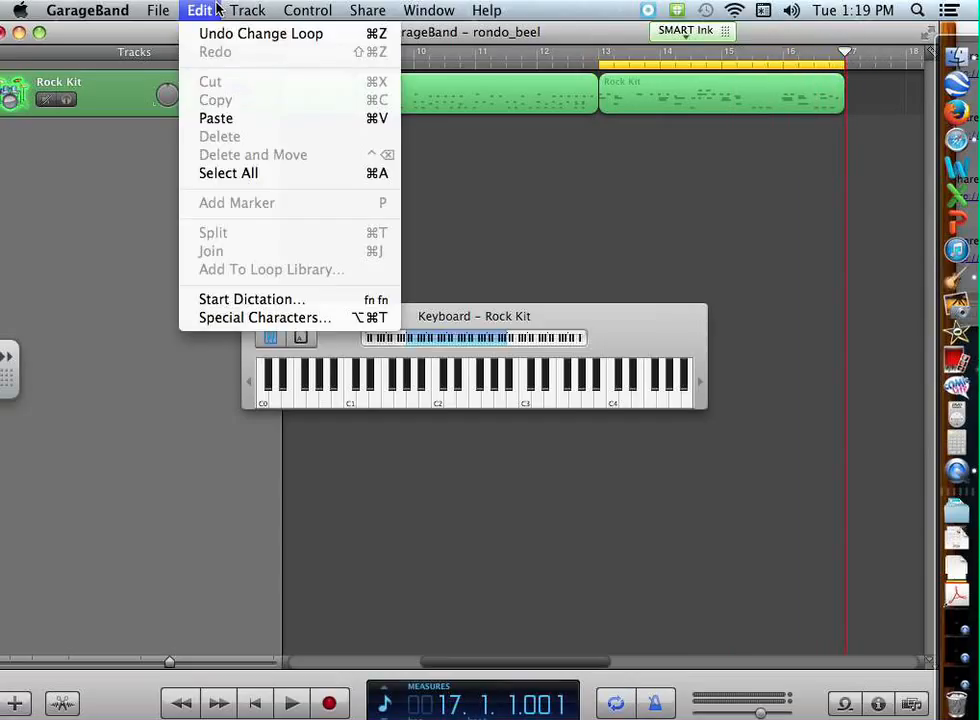
click(219, 117)
scroll(690, 62, right, 1)
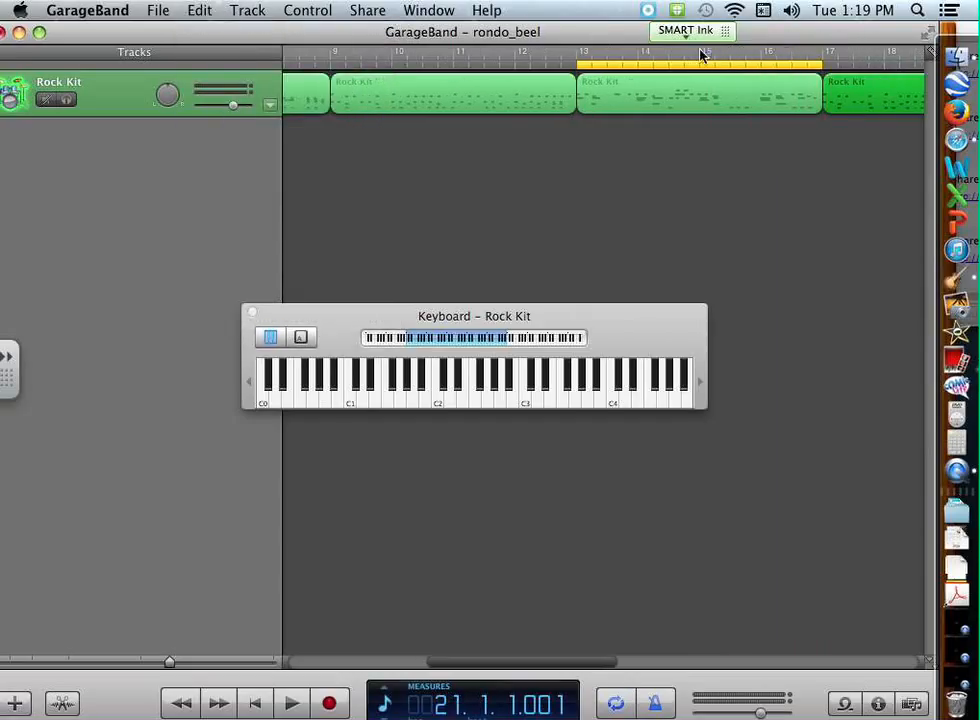
Turn off cycling for the complete ABACA arrangement
click(614, 706)
scroll(717, 265, left, 15)
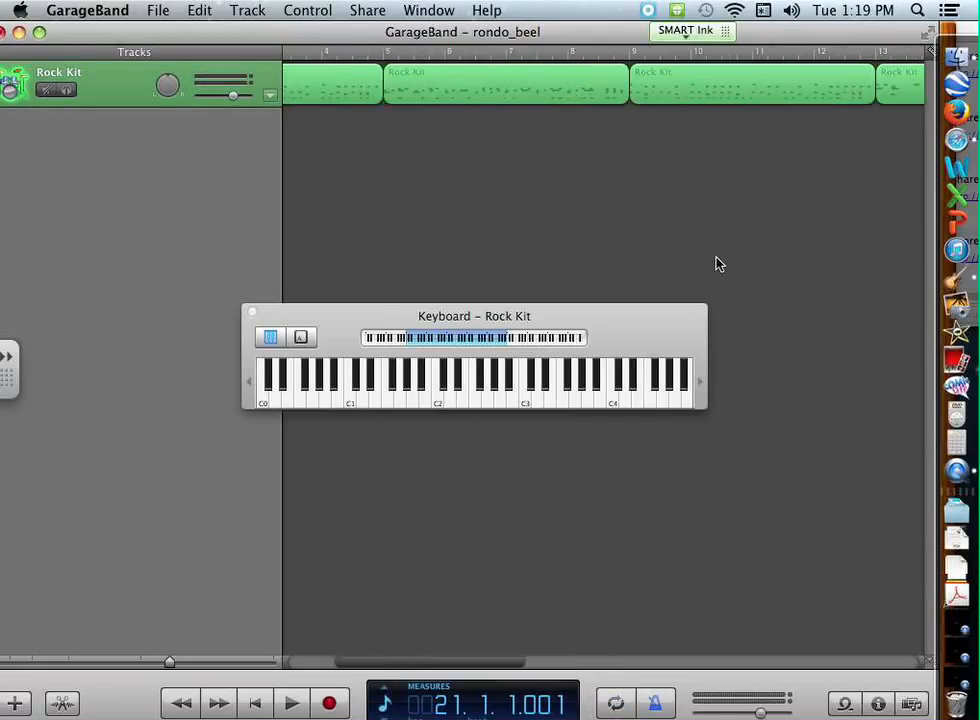